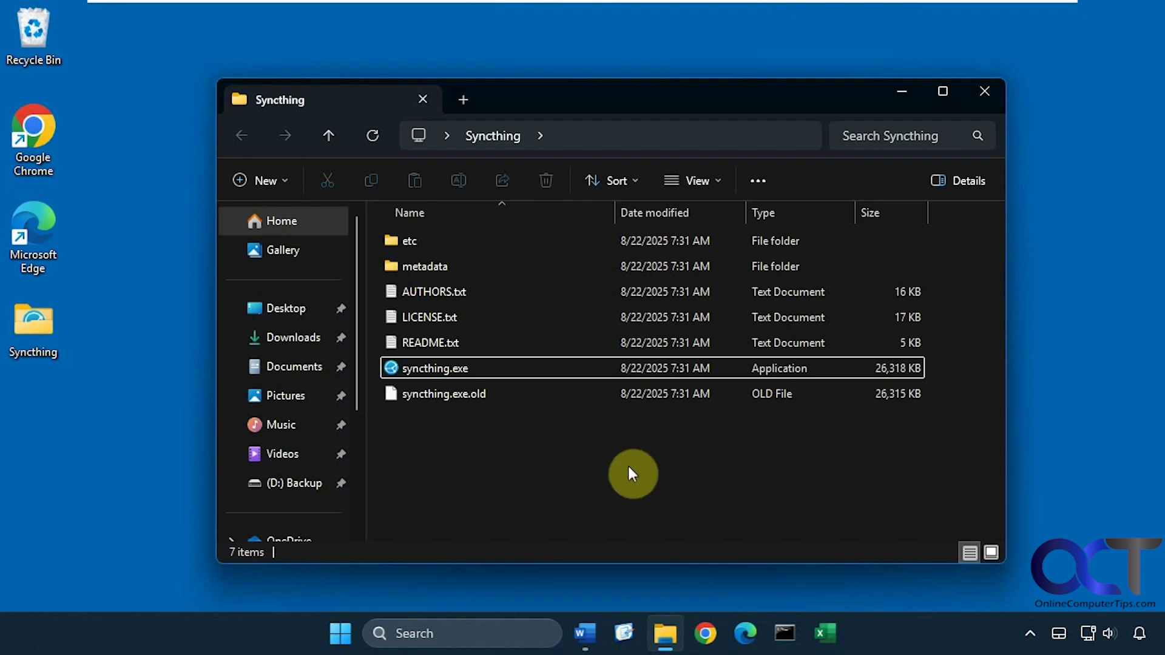
Launch syncthing.exe so the Win11-Pro dashboard opens in Chrome at 127.0.0.1:8384.
{"action": "double_click", "coordinate": [454, 370]}
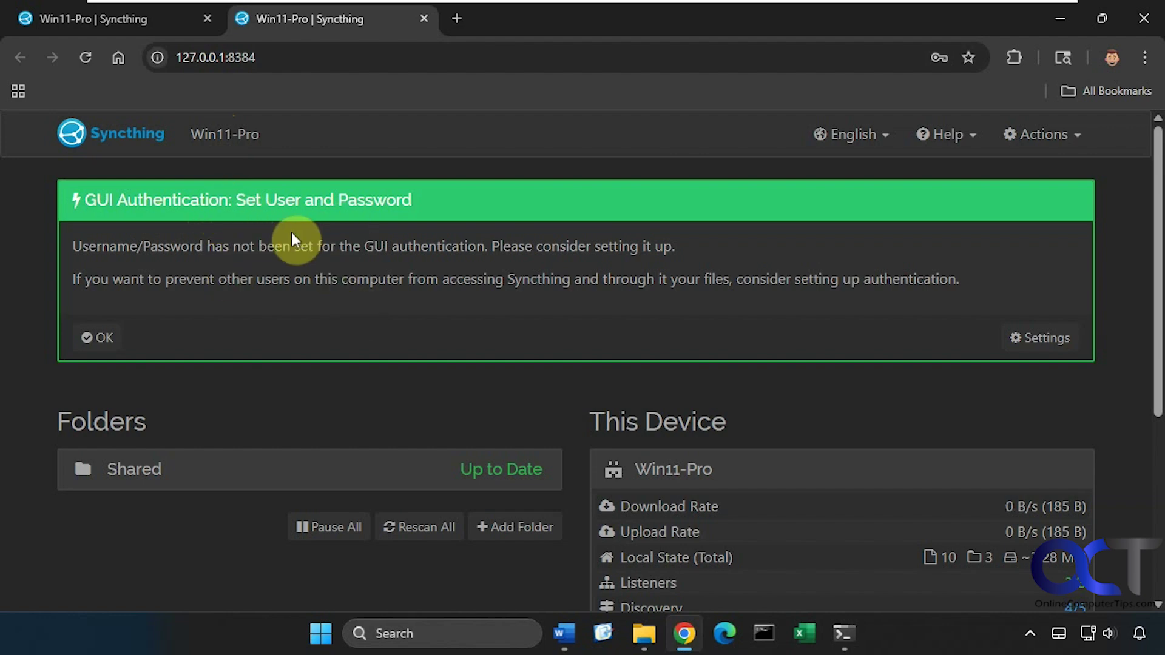
In File Explorer, open the (D:) Backup drive to check the Shared Files folder.
{"action": "scroll", "coordinate": [405, 510], "scroll_direction": "down", "scroll_amount": 2}
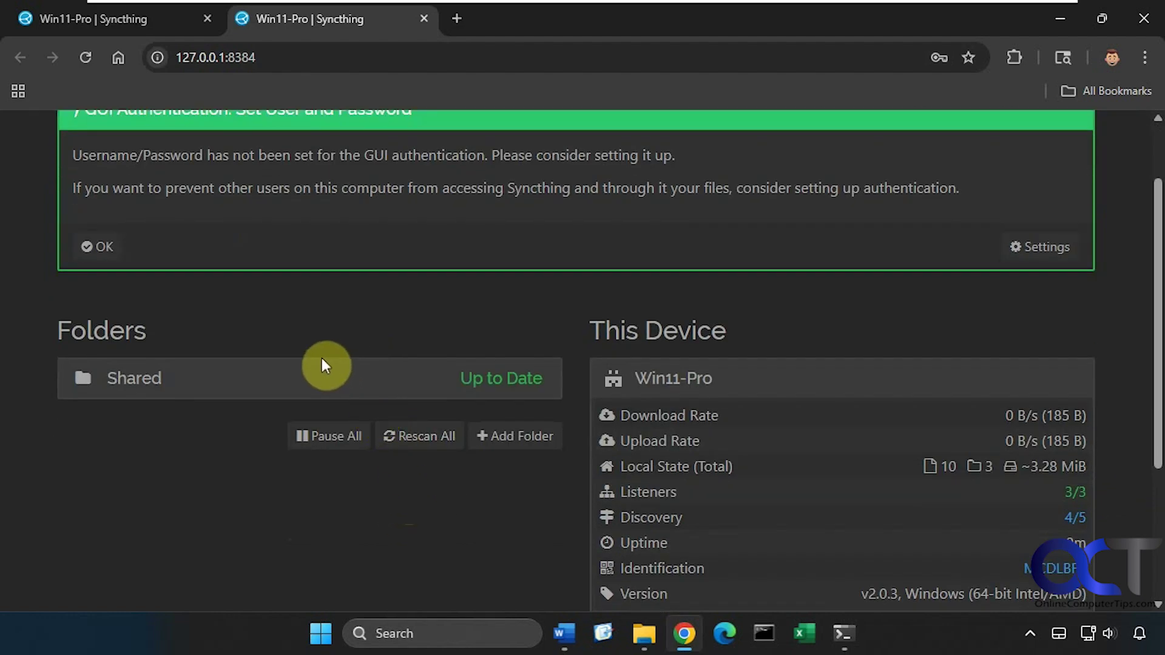
{"action": "left_click", "coordinate": [643, 635]}
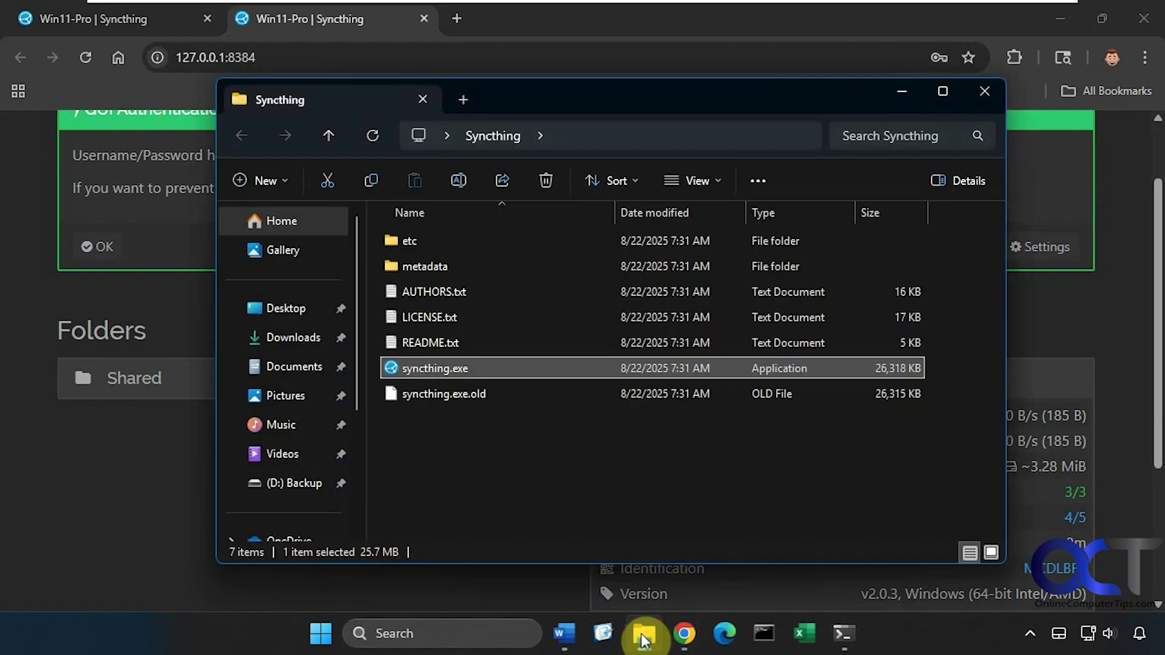
{"action": "left_click", "coordinate": [464, 108]}
{"action": "scroll", "coordinate": [297, 520], "scroll_direction": "down", "scroll_amount": 3}
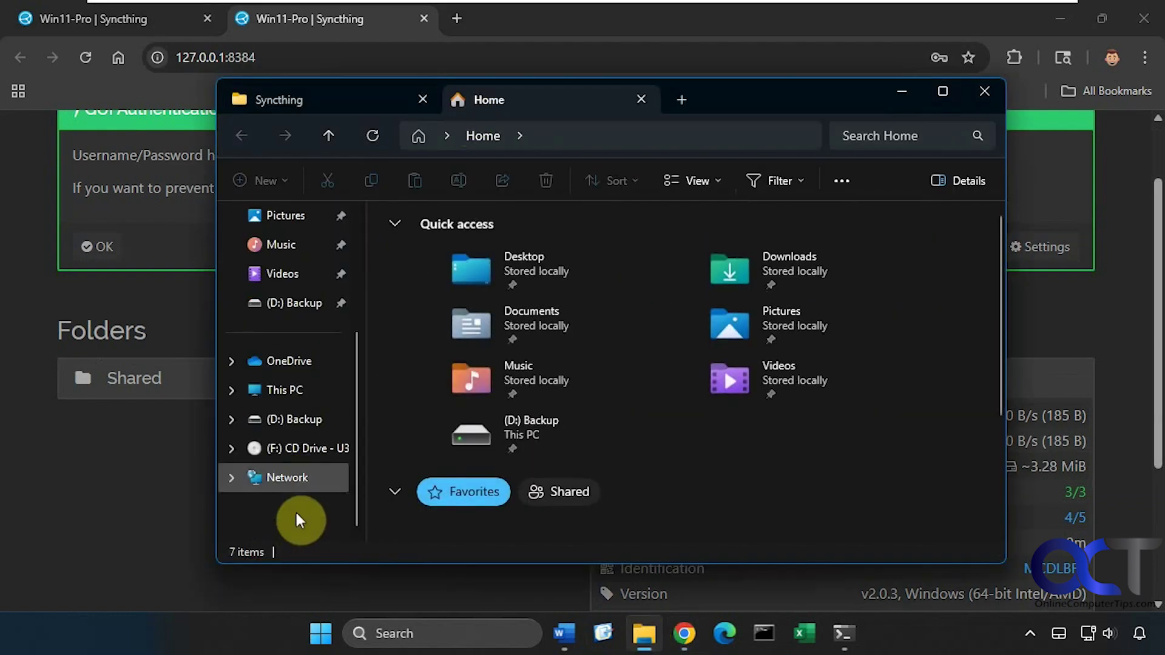
{"action": "left_click", "coordinate": [299, 419]}
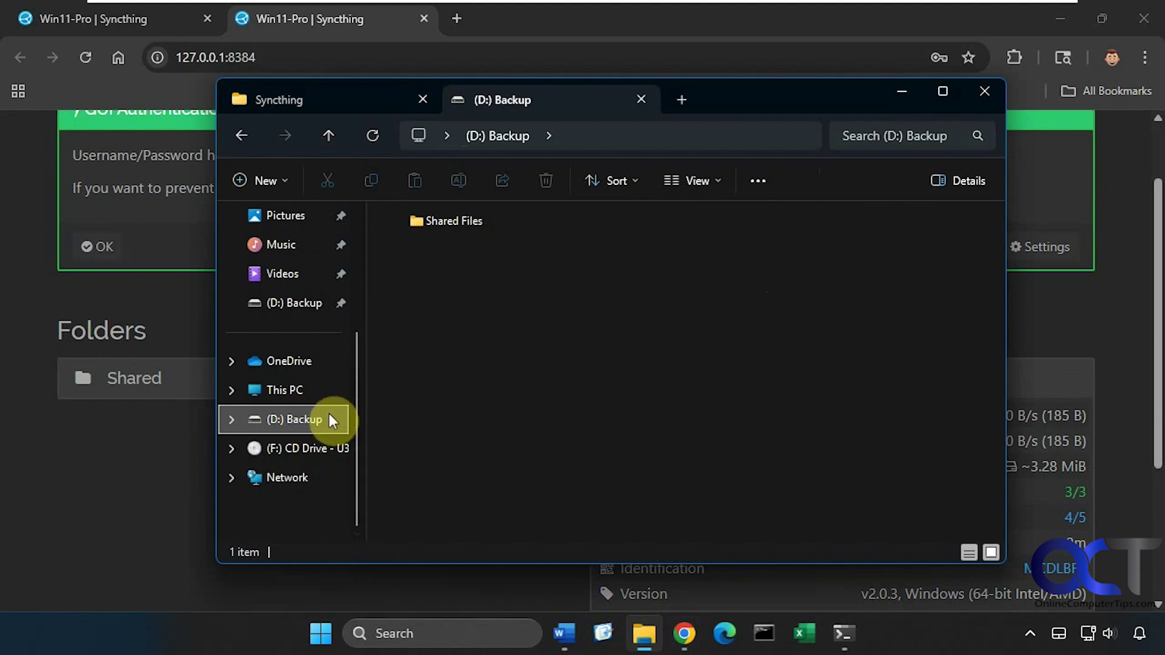
Back on the dashboard, expand the Shared folder to show D:\Shared Files shared with Win11-Home.
{"action": "left_click", "coordinate": [145, 458]}
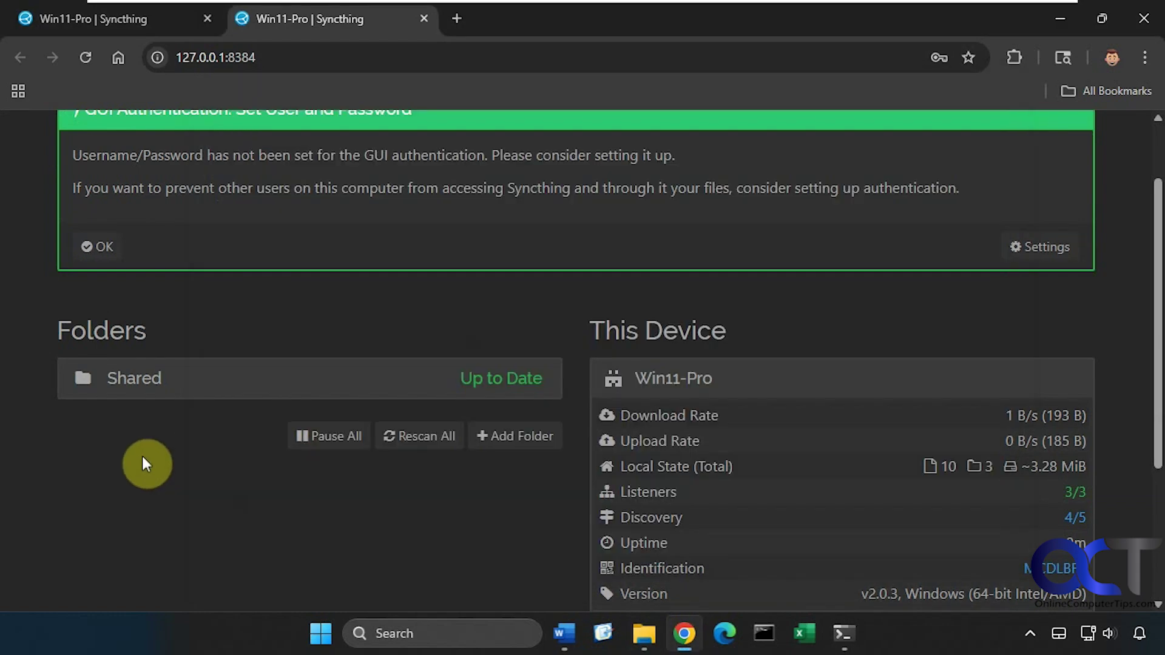
{"action": "left_click", "coordinate": [509, 382]}
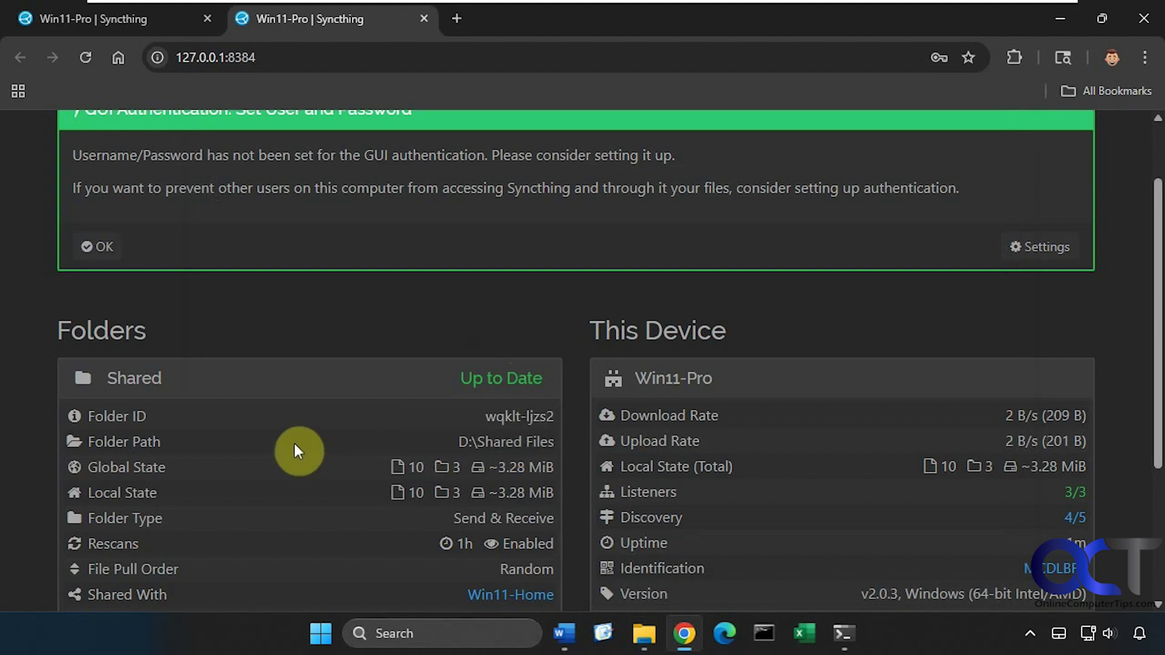
{"action": "scroll", "coordinate": [293, 443], "scroll_direction": "down", "scroll_amount": 3}
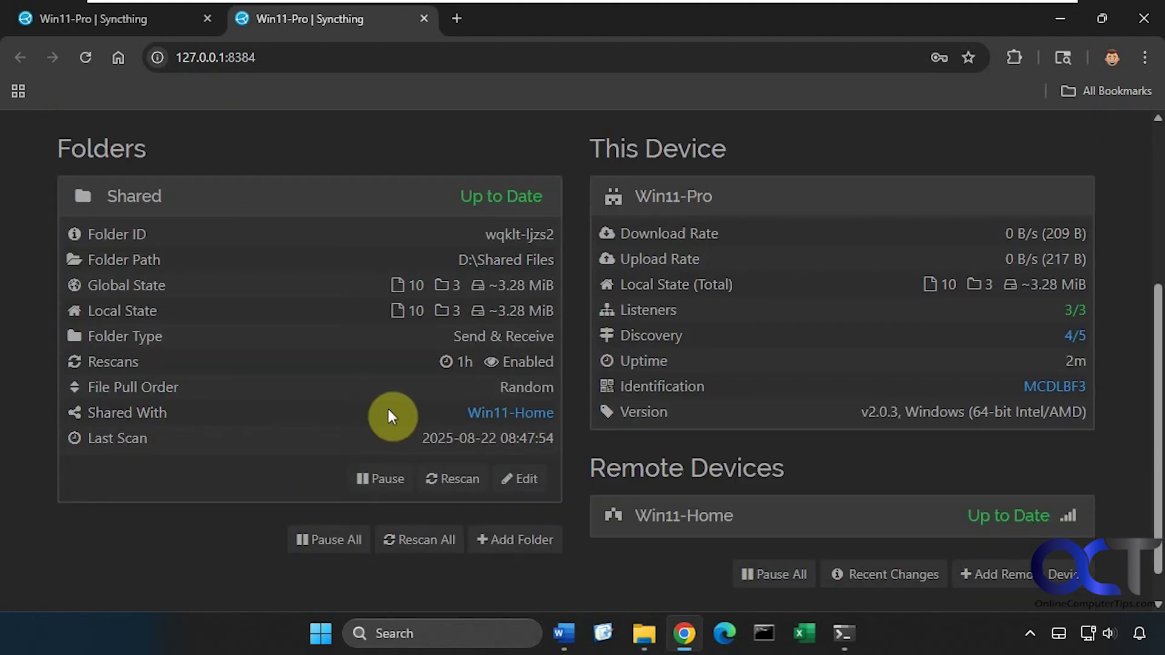
Compare the Syncthing.docx notes on Folder ID, Global State and Local State with the dashboard.
{"action": "left_click", "coordinate": [565, 630]}
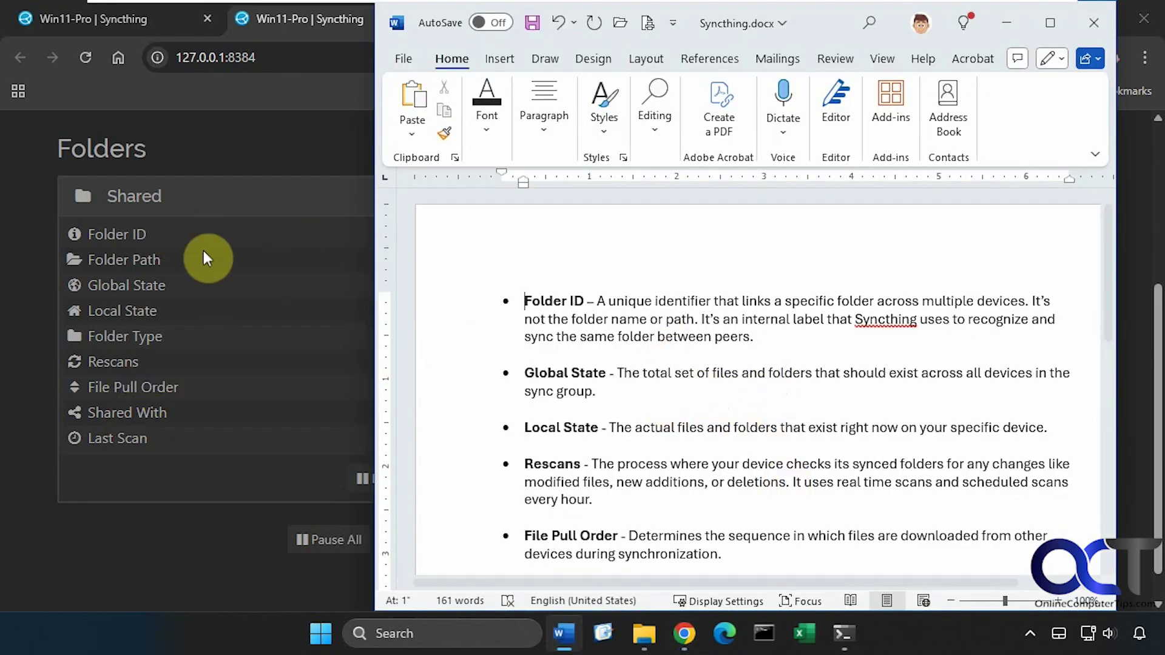
{"action": "left_click", "coordinate": [224, 161]}
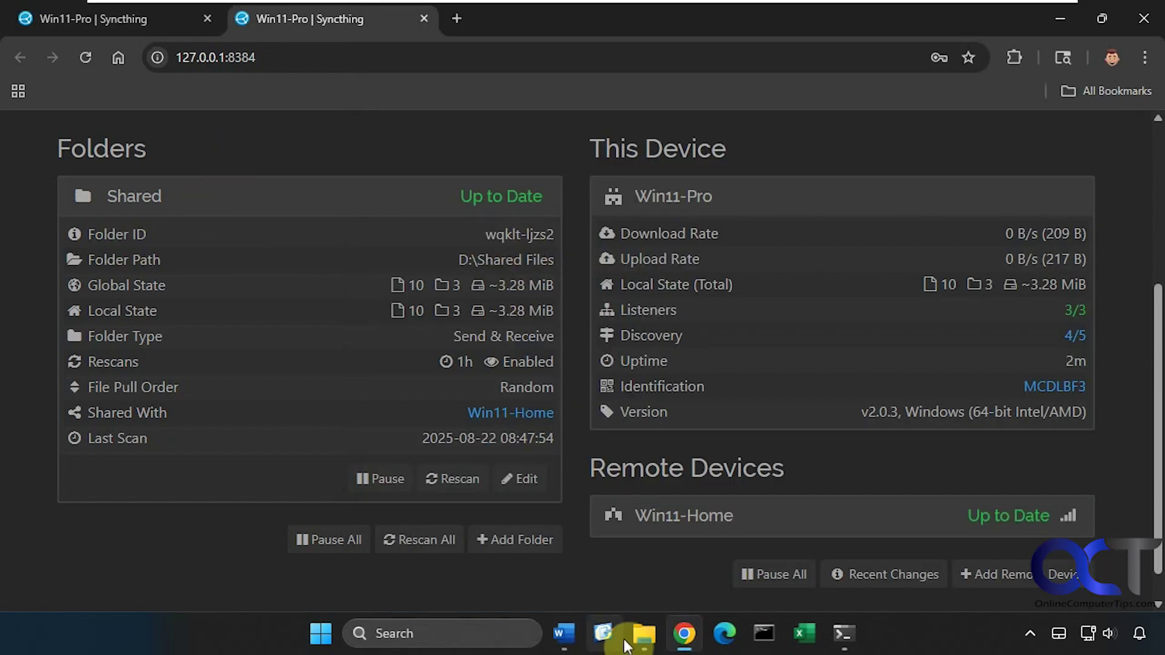
{"action": "left_click", "coordinate": [573, 640]}
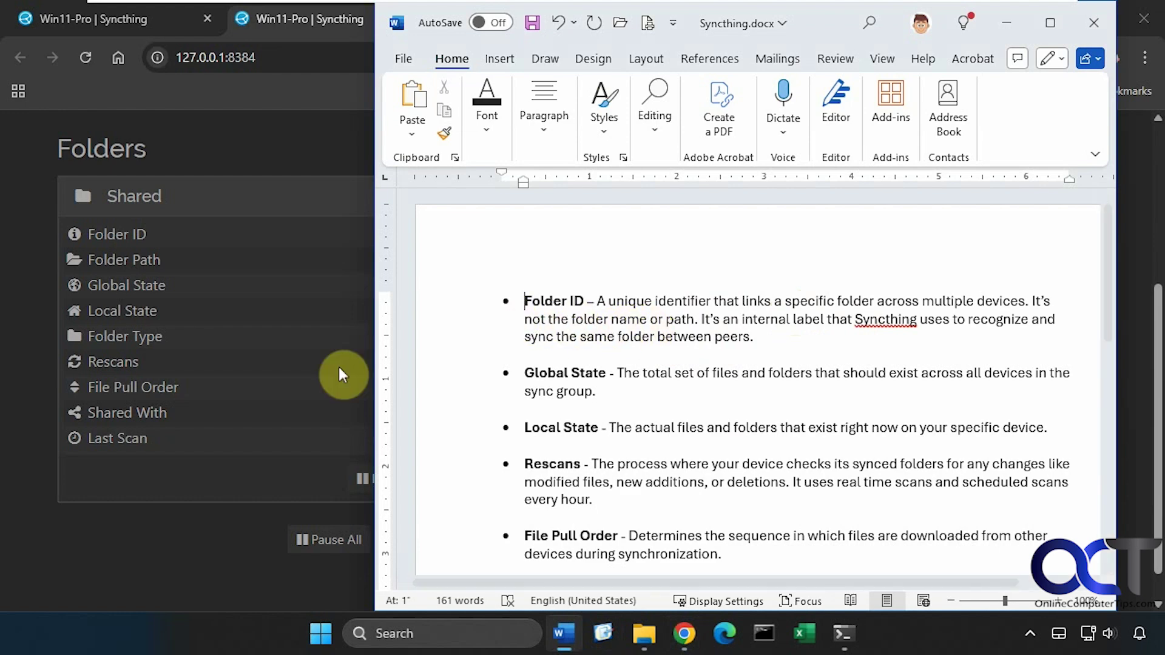
{"action": "left_click", "coordinate": [221, 561]}
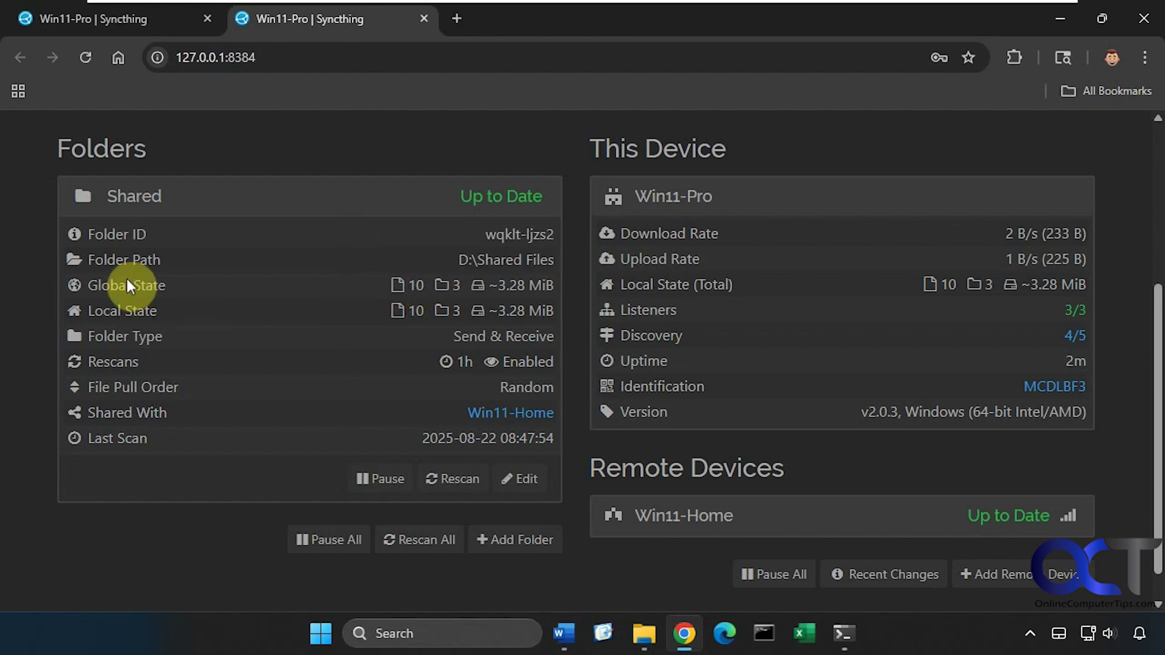
{"action": "left_click", "coordinate": [564, 633]}
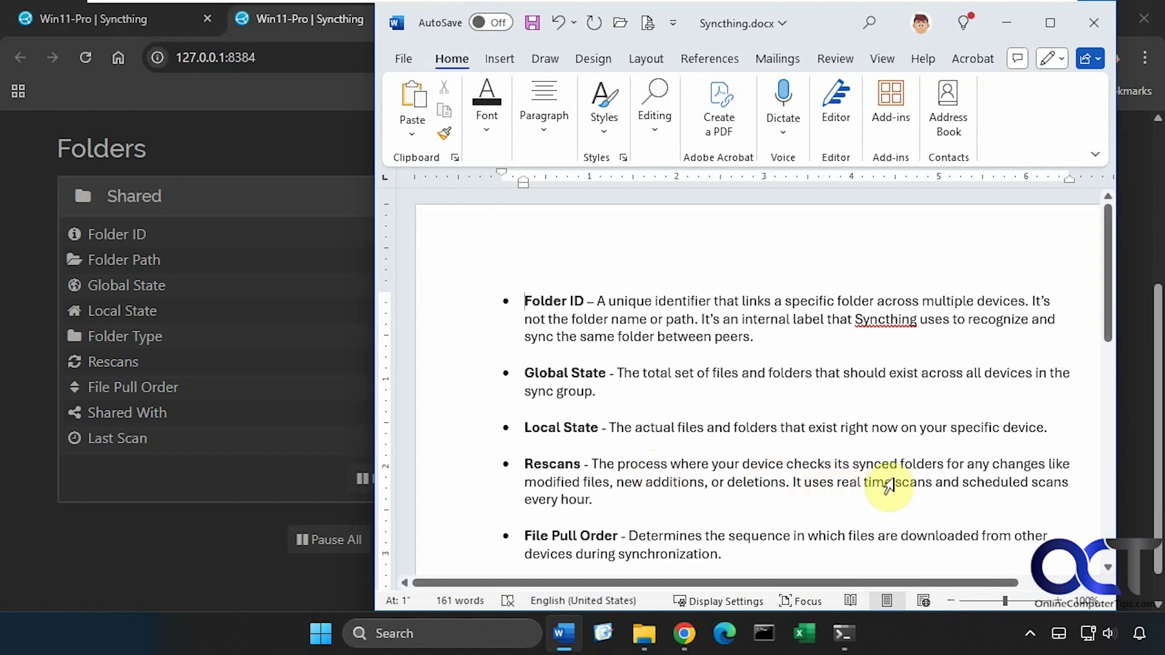
{"action": "left_click", "coordinate": [318, 516]}
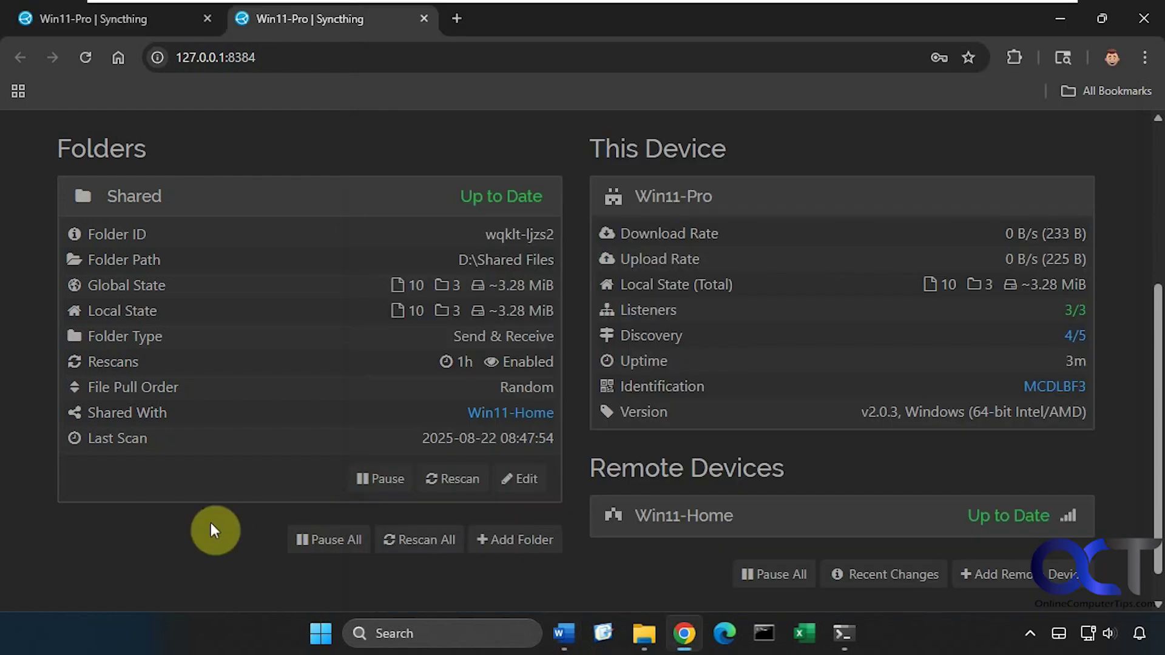
{"action": "mouse_move", "coordinate": [450, 358]}
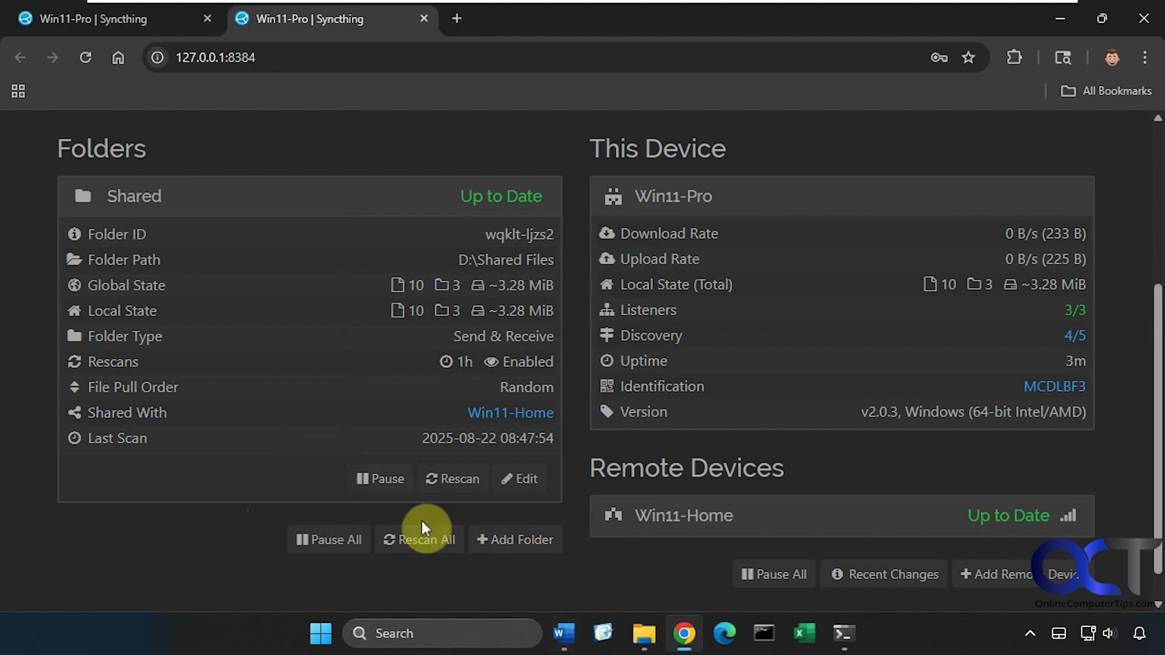
Read the Syncthing.docx notes down to File versioning, then bring the Win11-Pro dashboard forward.
{"action": "left_click", "coordinate": [572, 631]}
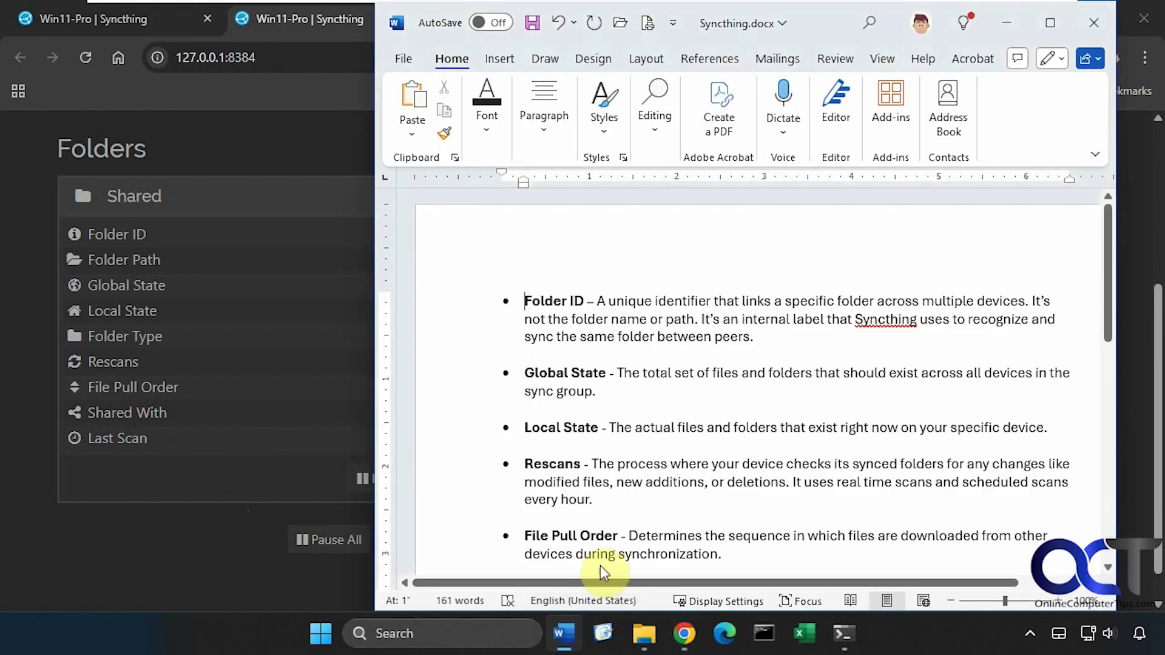
{"action": "scroll", "coordinate": [729, 450], "scroll_direction": "down", "scroll_amount": 2}
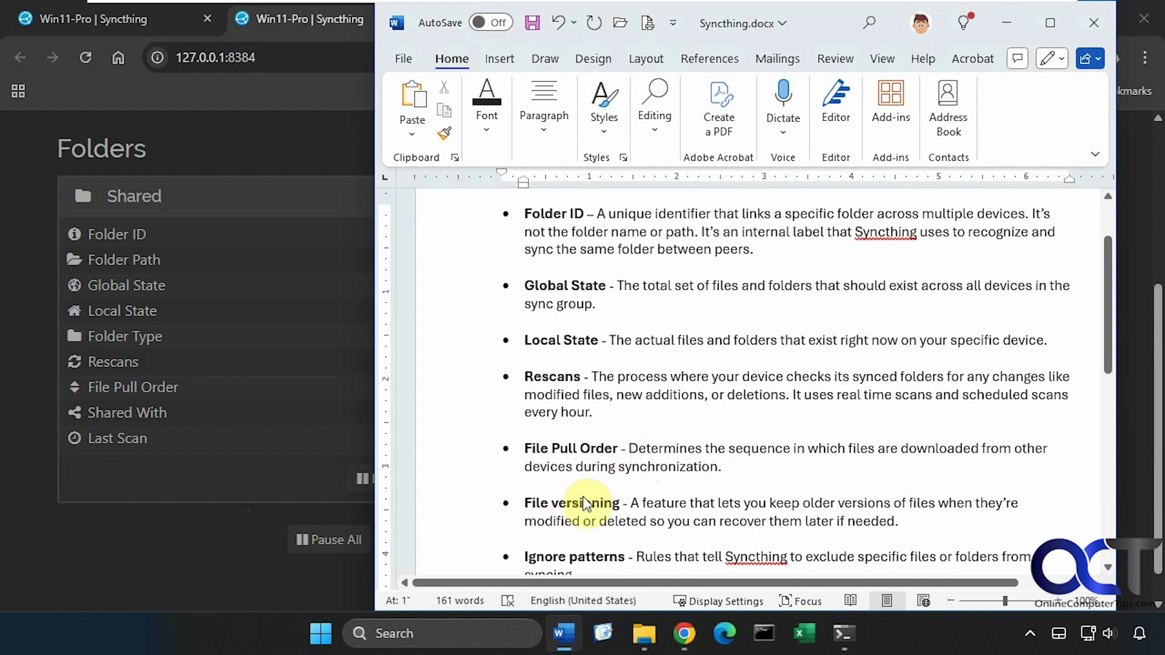
{"action": "left_click", "coordinate": [175, 547]}
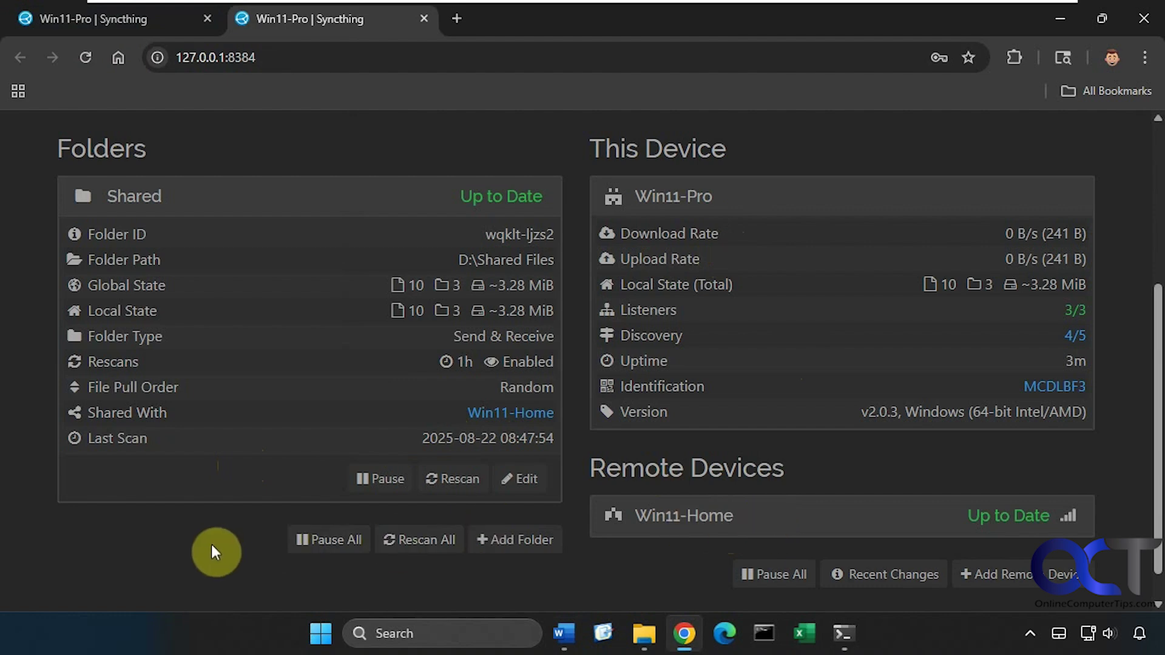
{"action": "scroll", "coordinate": [629, 489], "scroll_direction": "up", "scroll_amount": 5}
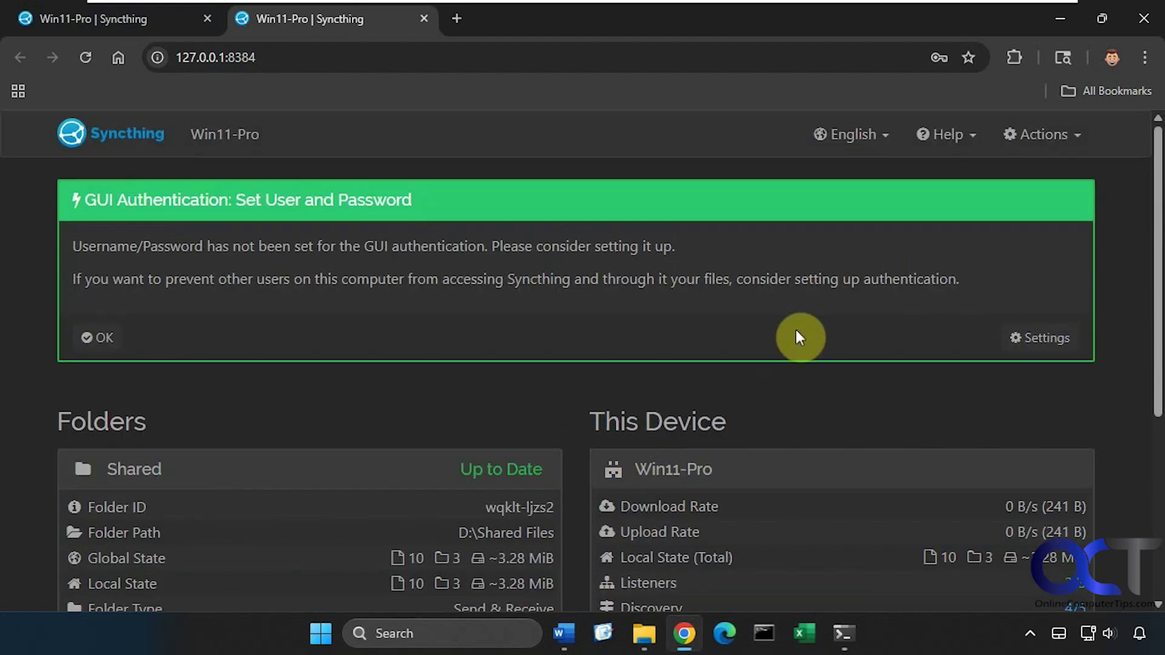
{"action": "left_click", "coordinate": [1063, 137]}
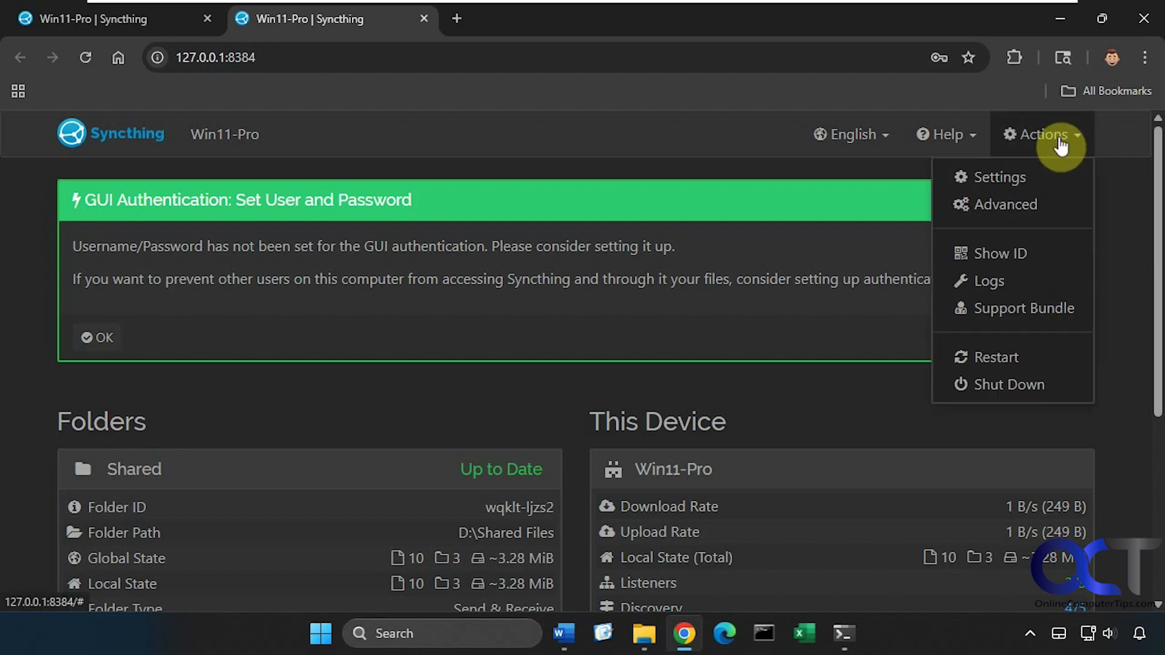
{"action": "left_click", "coordinate": [1007, 254]}
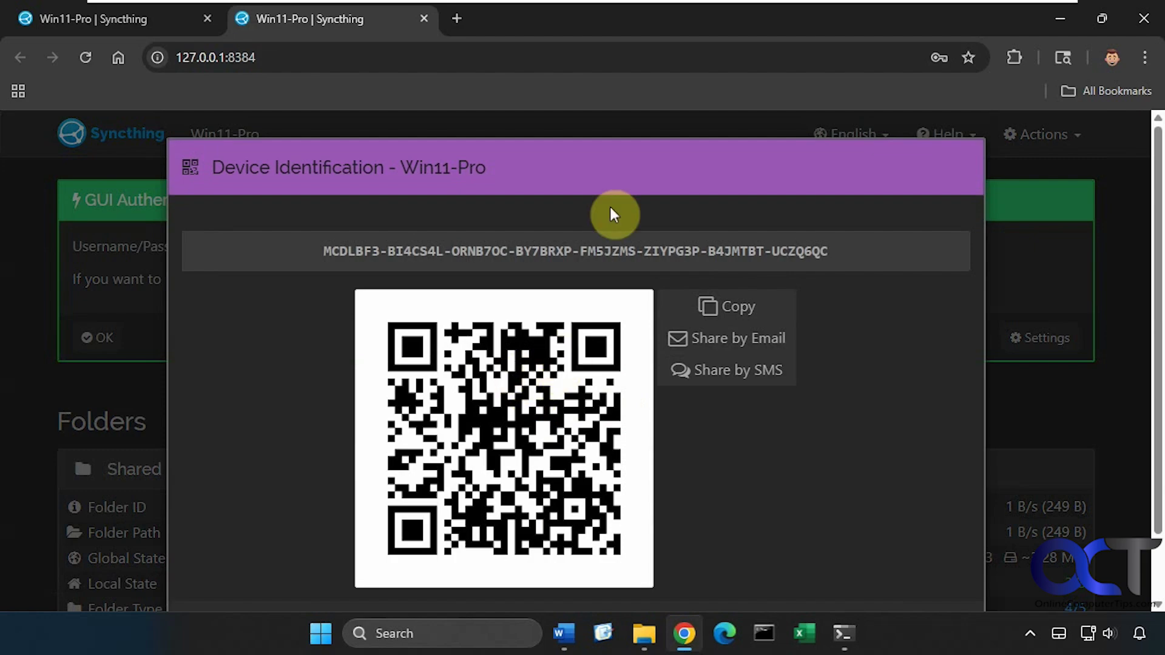
{"action": "left_click", "coordinate": [618, 122]}
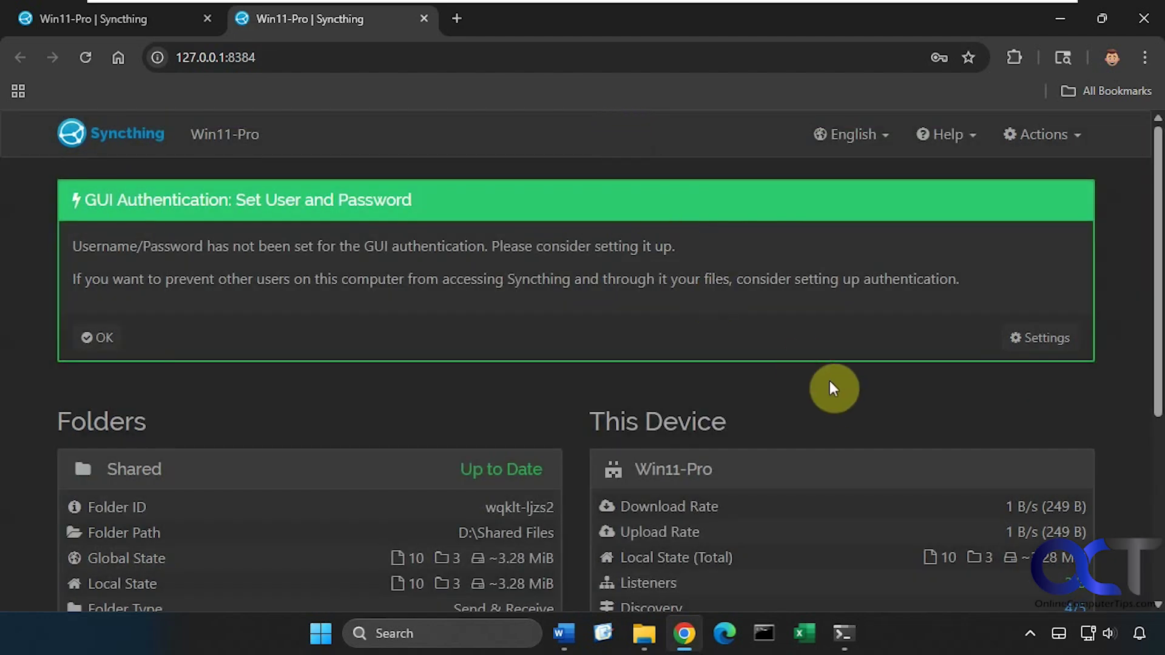
{"action": "scroll", "coordinate": [836, 395], "scroll_direction": "down", "scroll_amount": 4}
{"action": "scroll", "coordinate": [837, 397], "scroll_direction": "down", "scroll_amount": 1}
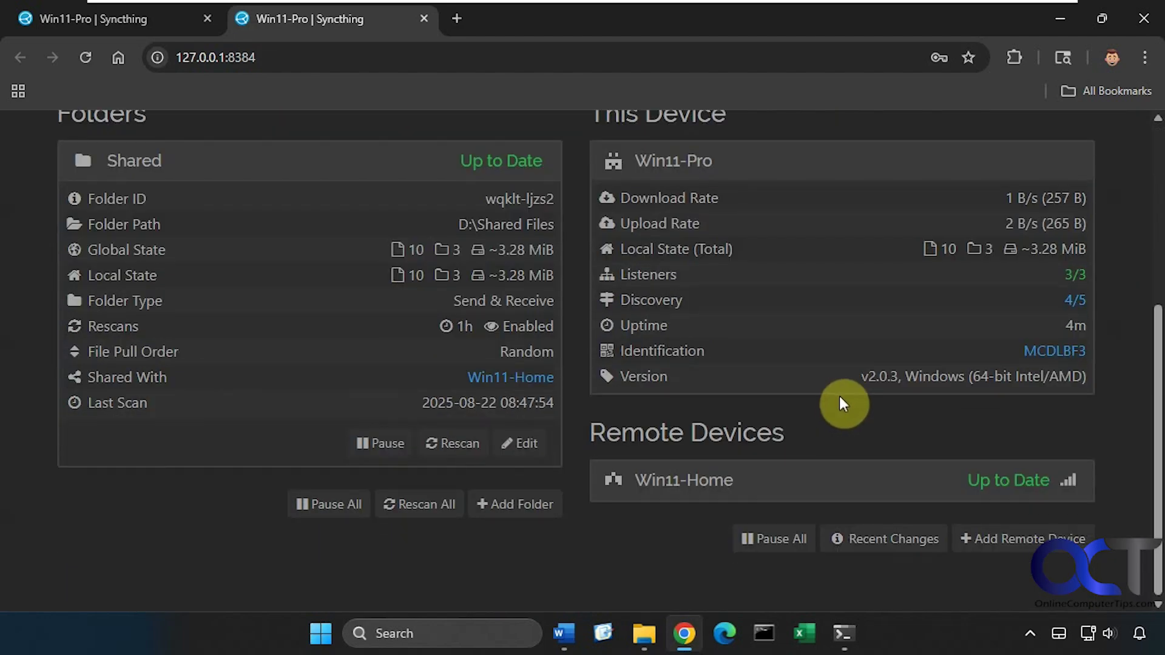
{"action": "left_click", "coordinate": [978, 539]}
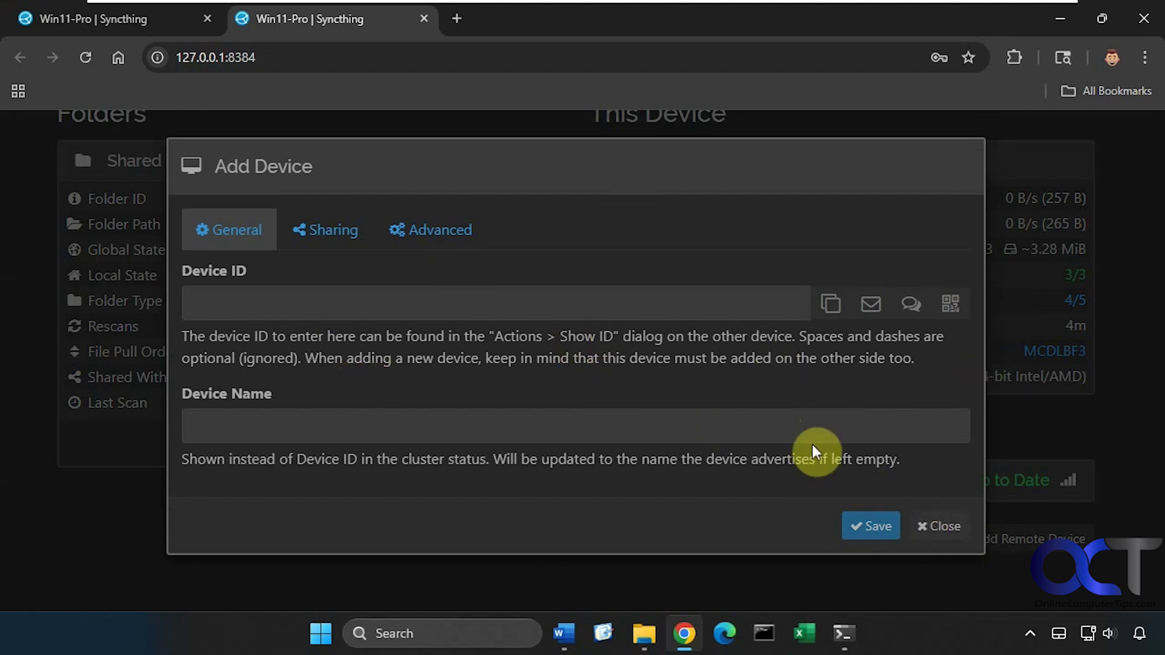
{"action": "left_click", "coordinate": [335, 234]}
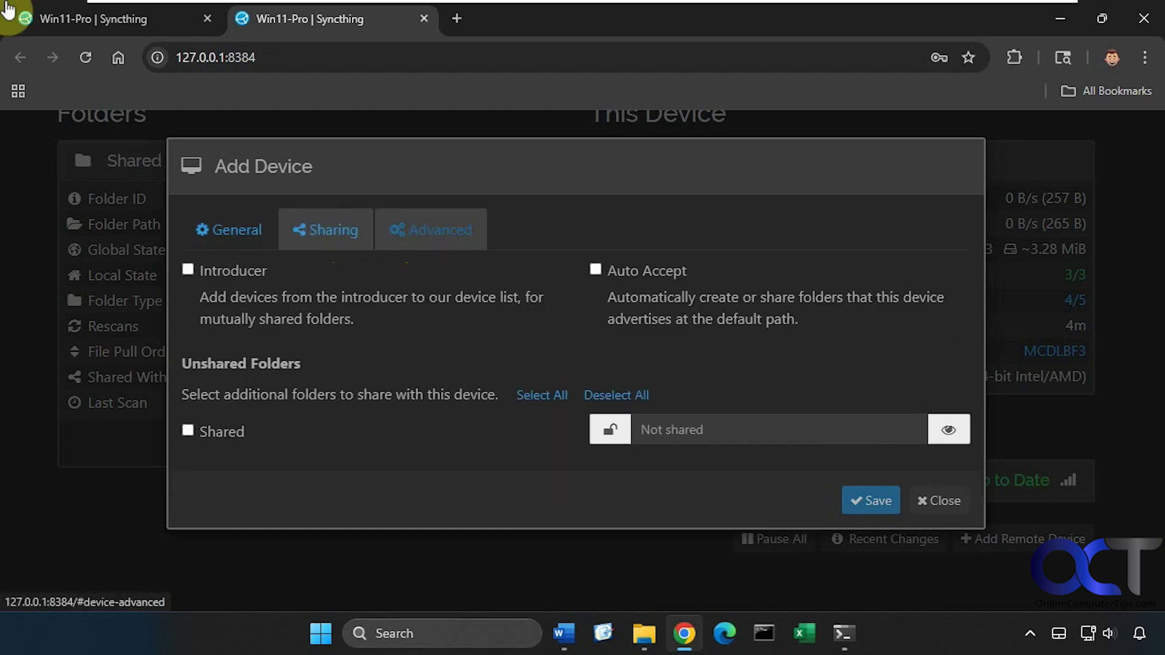
{"action": "left_click", "coordinate": [421, 236]}
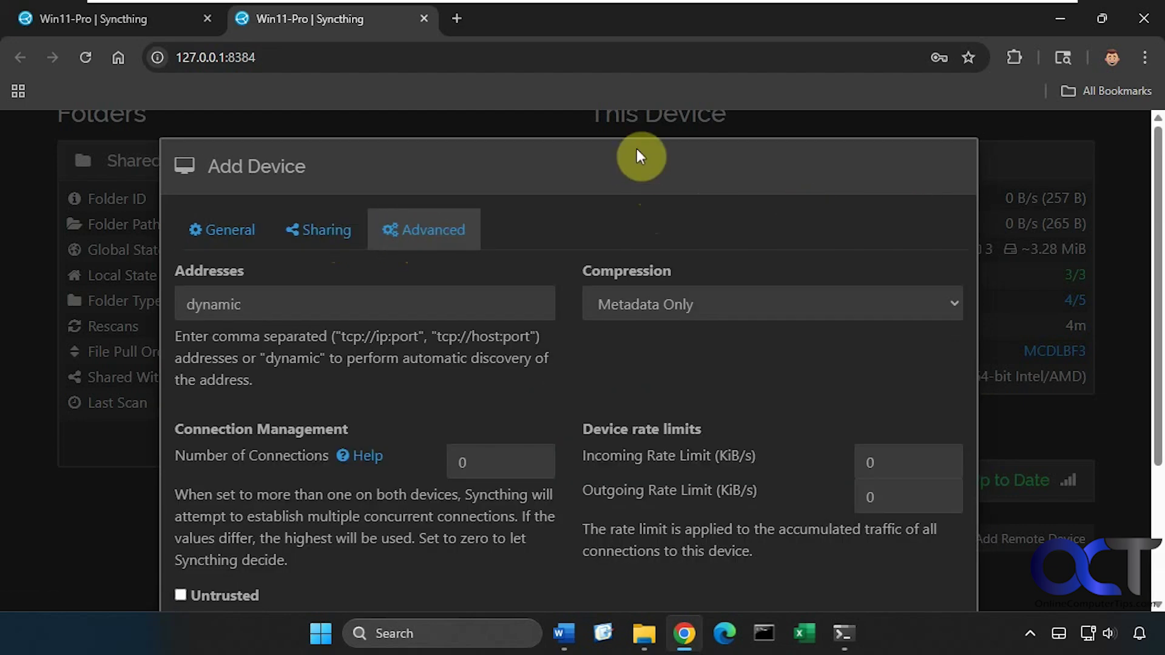
{"action": "left_click", "coordinate": [239, 232]}
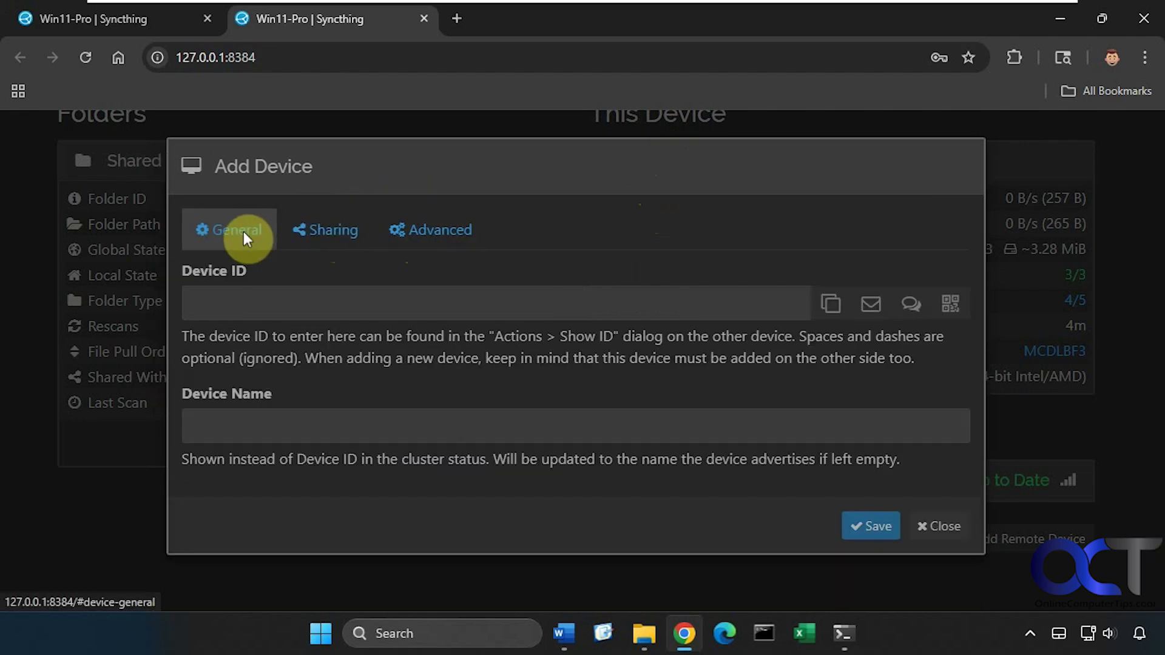
{"action": "left_click", "coordinate": [935, 529]}
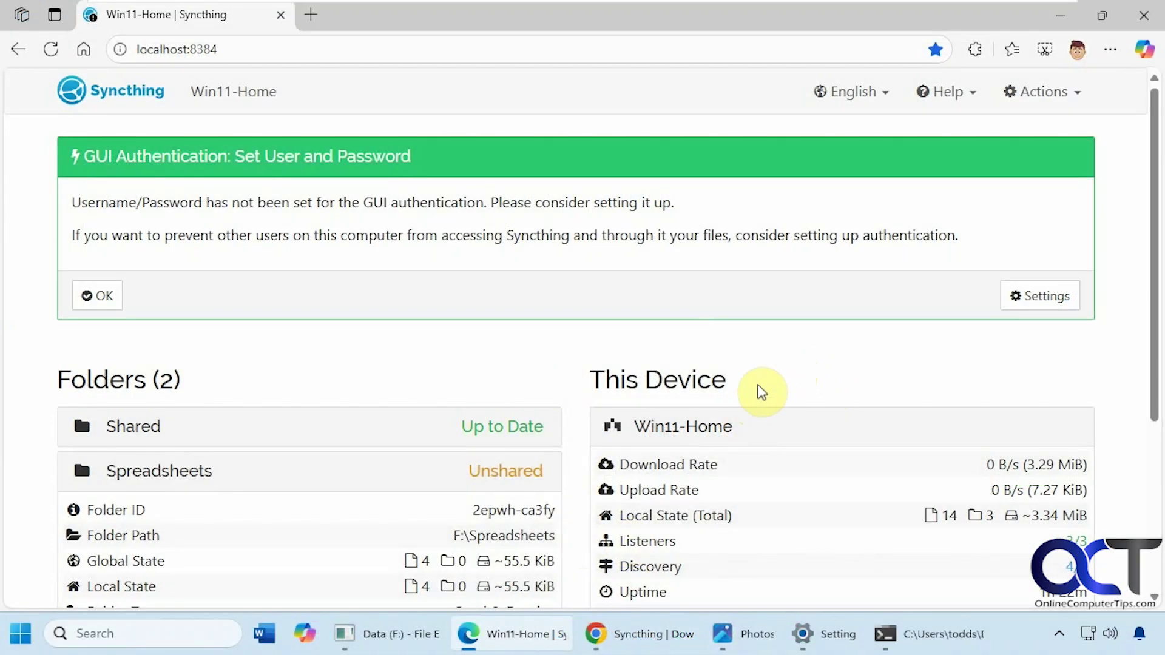
Locate the Spreadsheets folder on the Data (F:) drive, then hide that window.
{"action": "scroll", "coordinate": [797, 367], "scroll_direction": "down", "scroll_amount": 2}
{"action": "scroll", "coordinate": [800, 369], "scroll_direction": "down", "scroll_amount": 2}
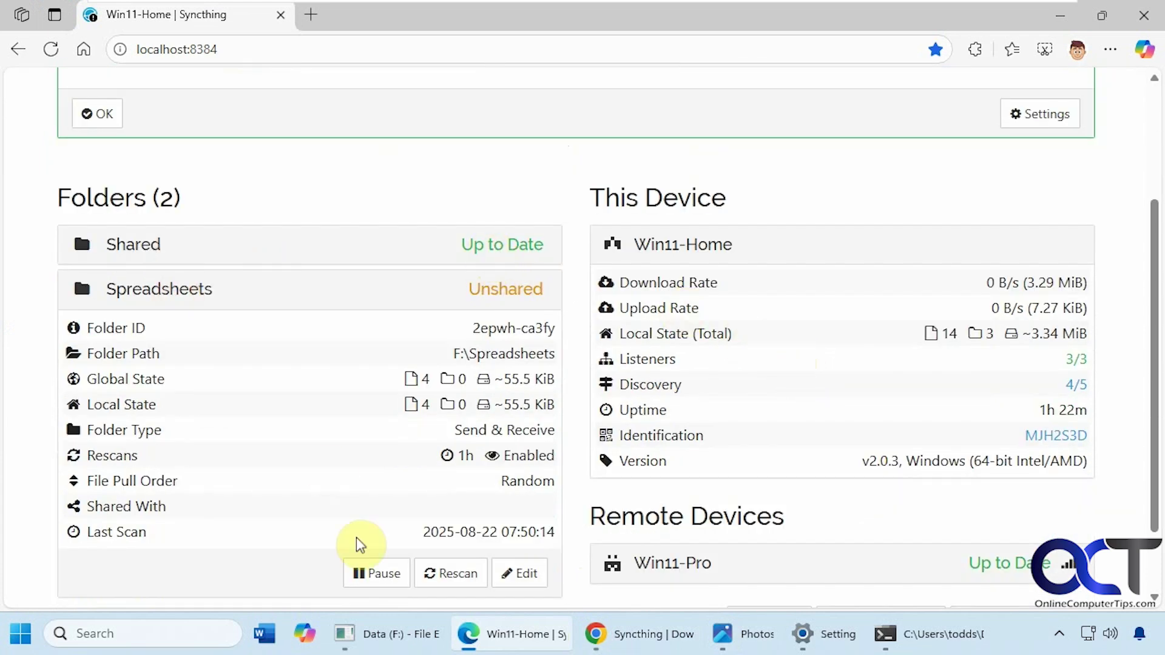
{"action": "left_click", "coordinate": [391, 632]}
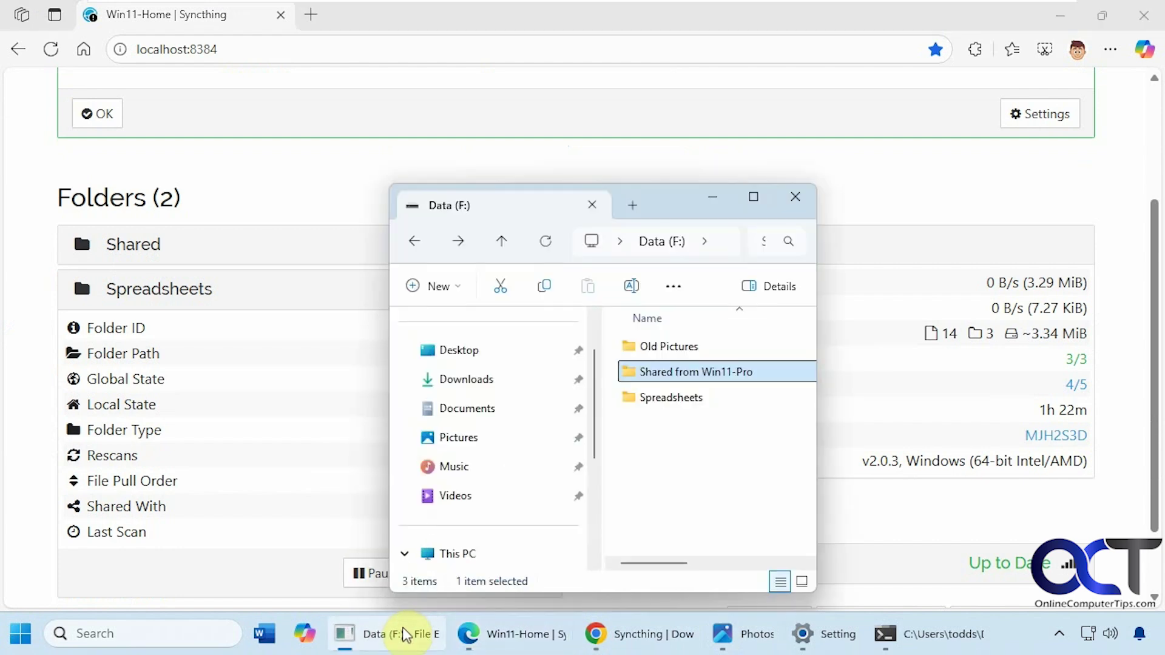
{"action": "left_click", "coordinate": [684, 396]}
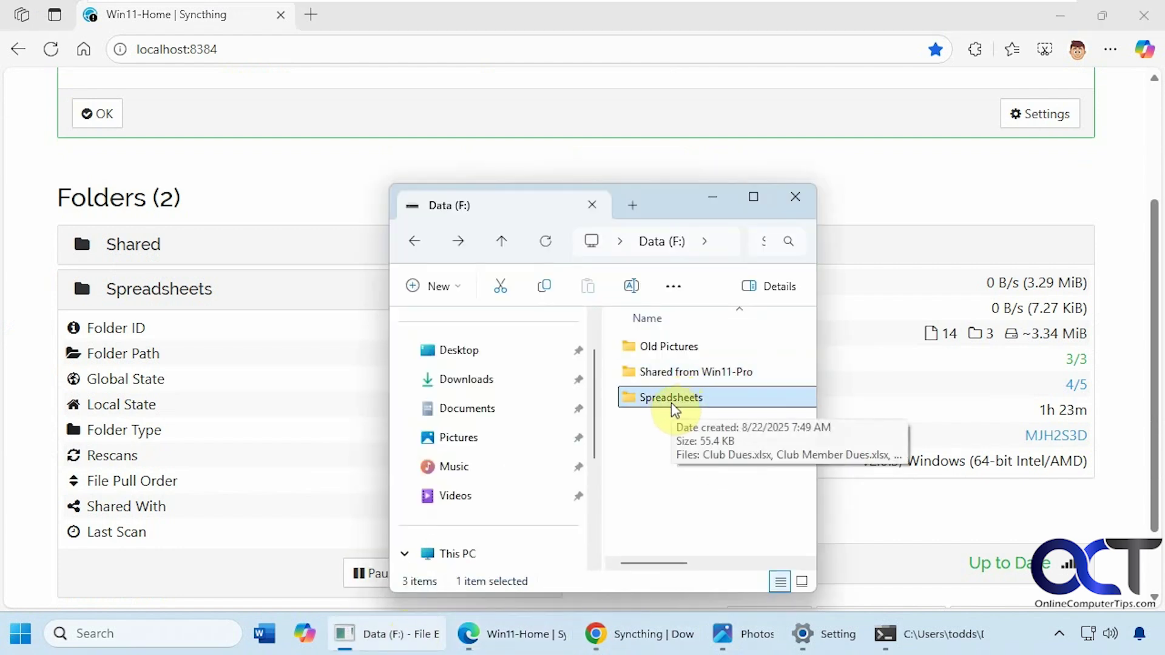
{"action": "left_click", "coordinate": [712, 198]}
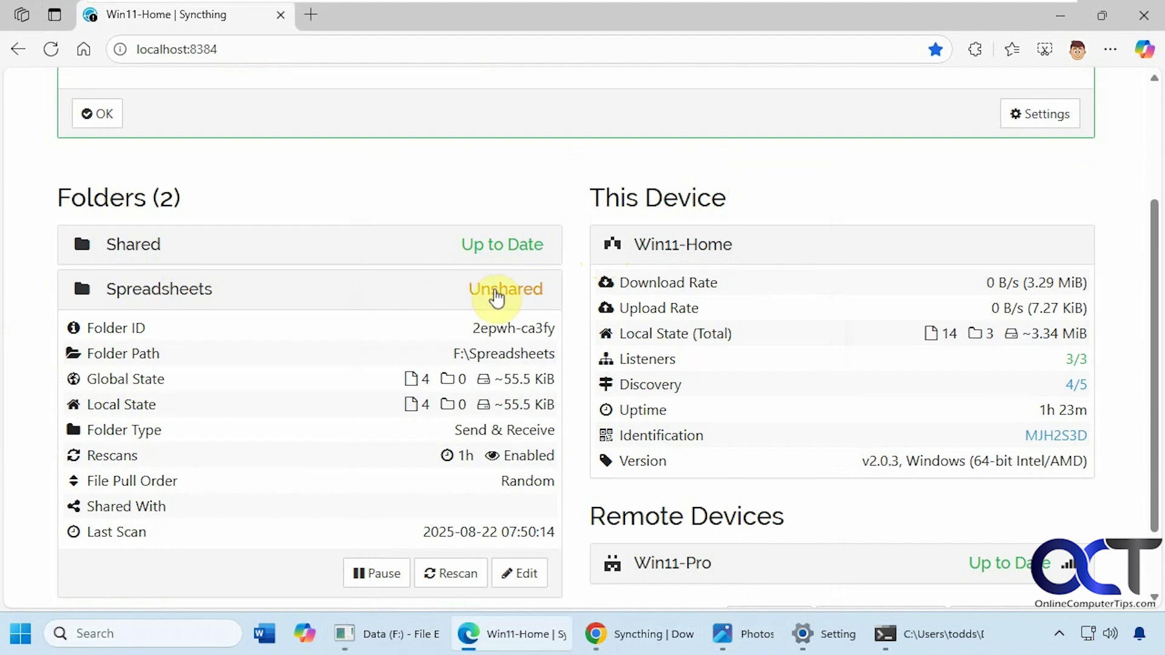
Edit the Spreadsheets folder's sharing to include Win11-Pro and save.
{"action": "left_click", "coordinate": [493, 293]}
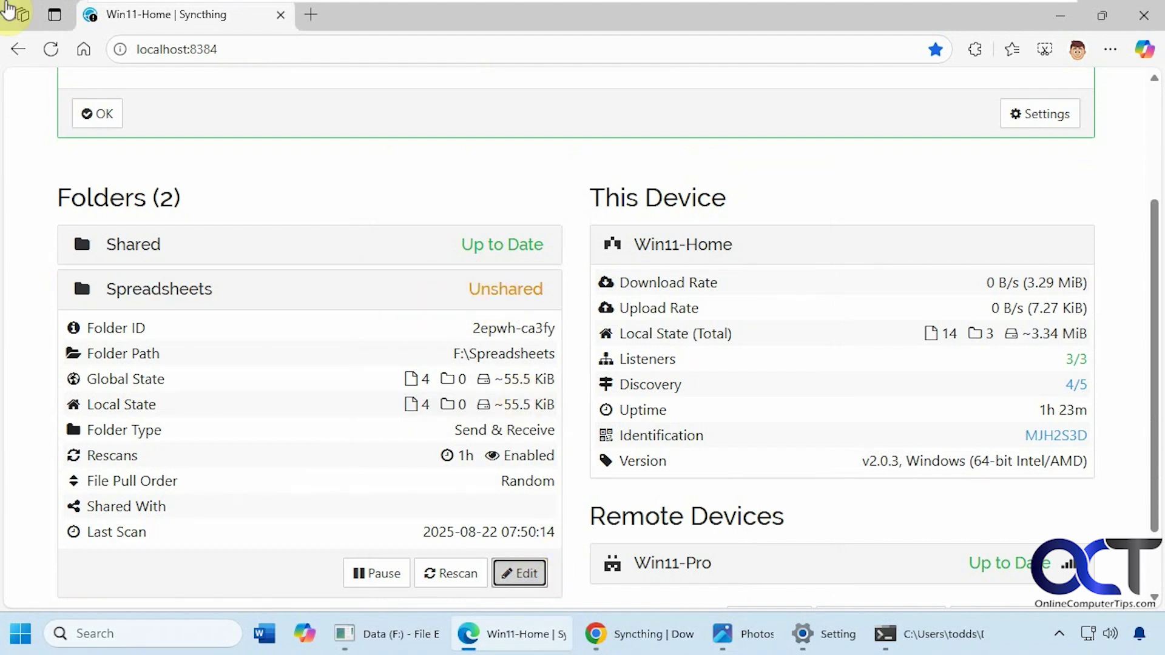
{"action": "left_click", "coordinate": [540, 572]}
{"action": "left_click", "coordinate": [340, 206]}
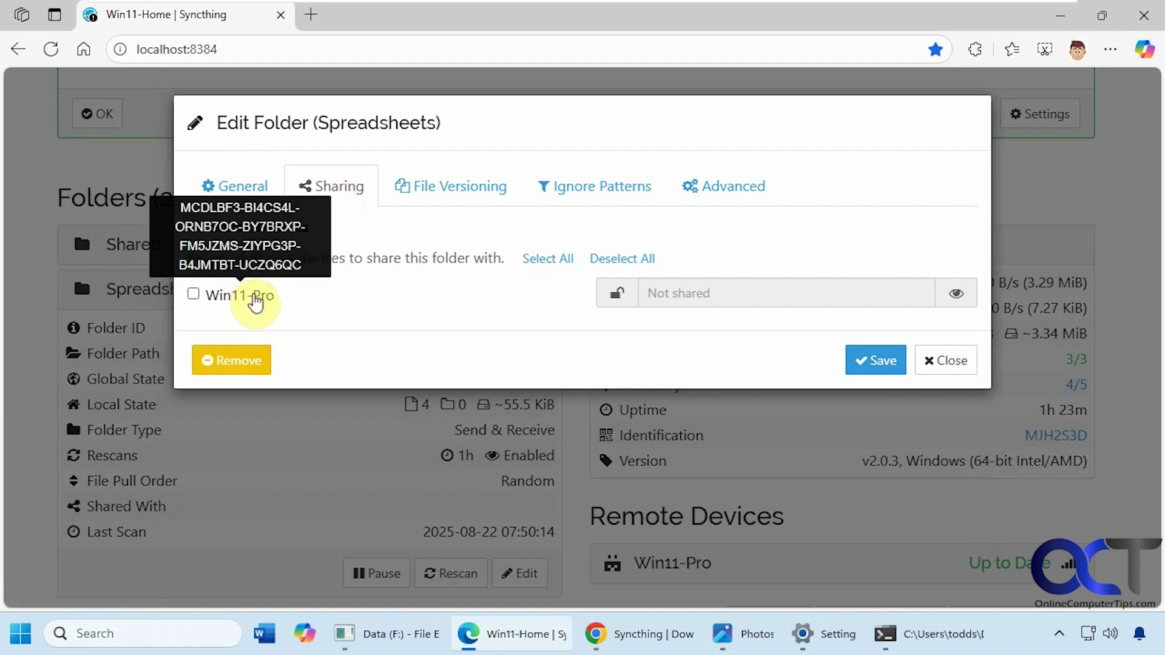
{"action": "left_click", "coordinate": [266, 297]}
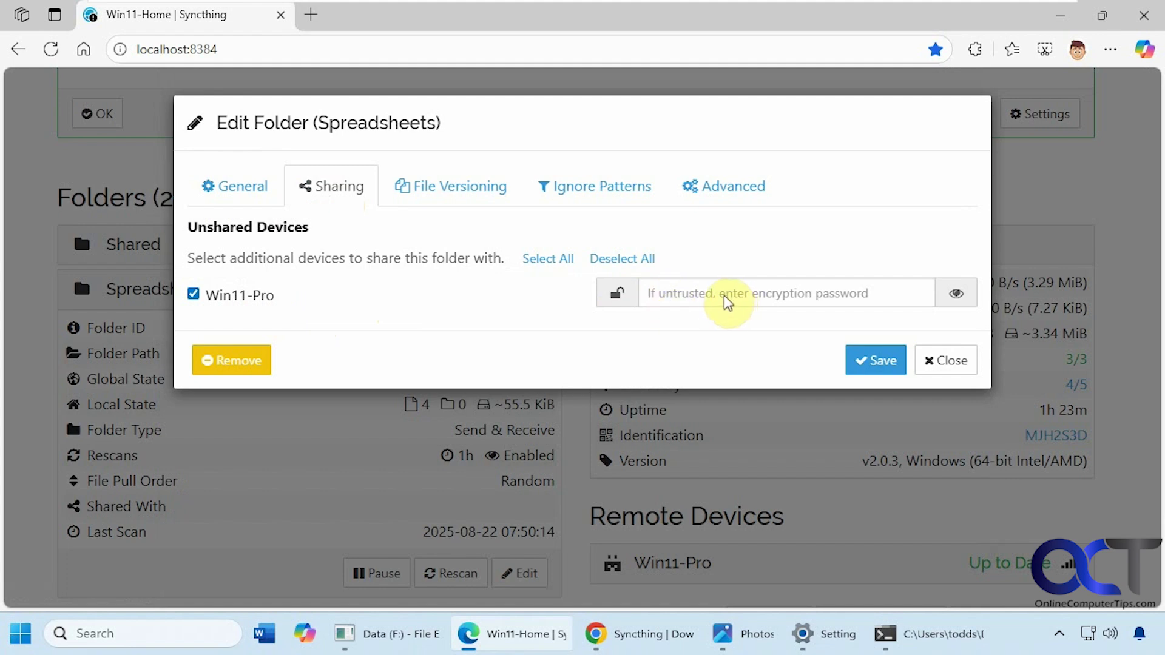
{"action": "left_click", "coordinate": [876, 362]}
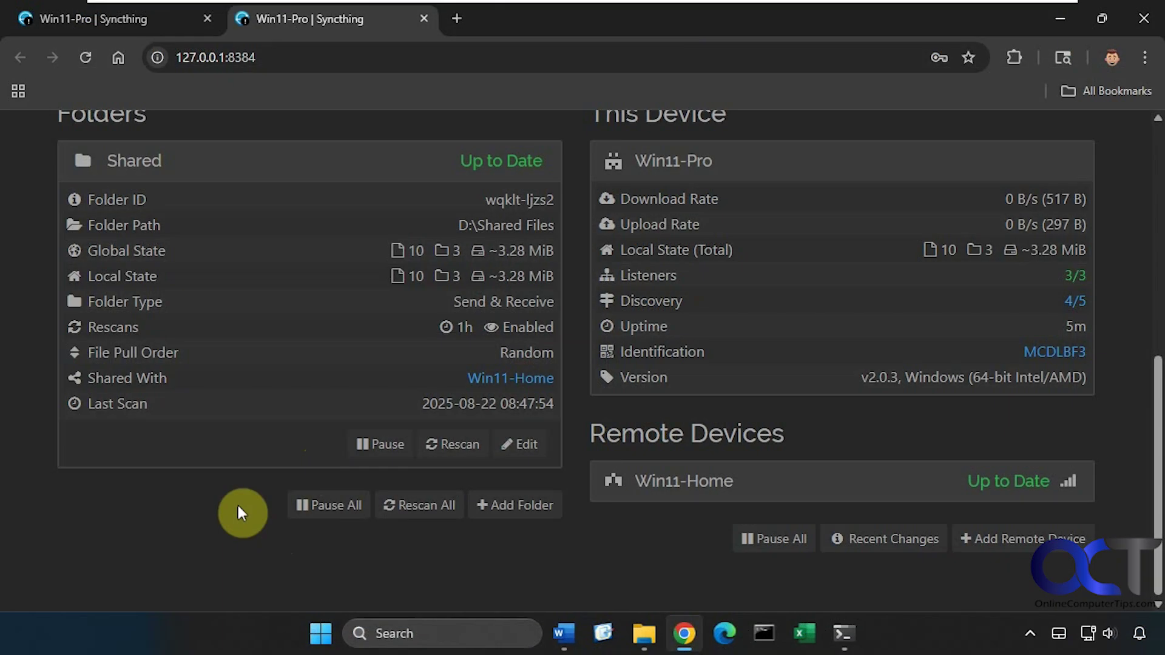
Accept the offered Spreadsheets folder and label it 'Spreadsheets from Win11-Home'.
{"action": "scroll", "coordinate": [238, 513], "scroll_direction": "up", "scroll_amount": 5}
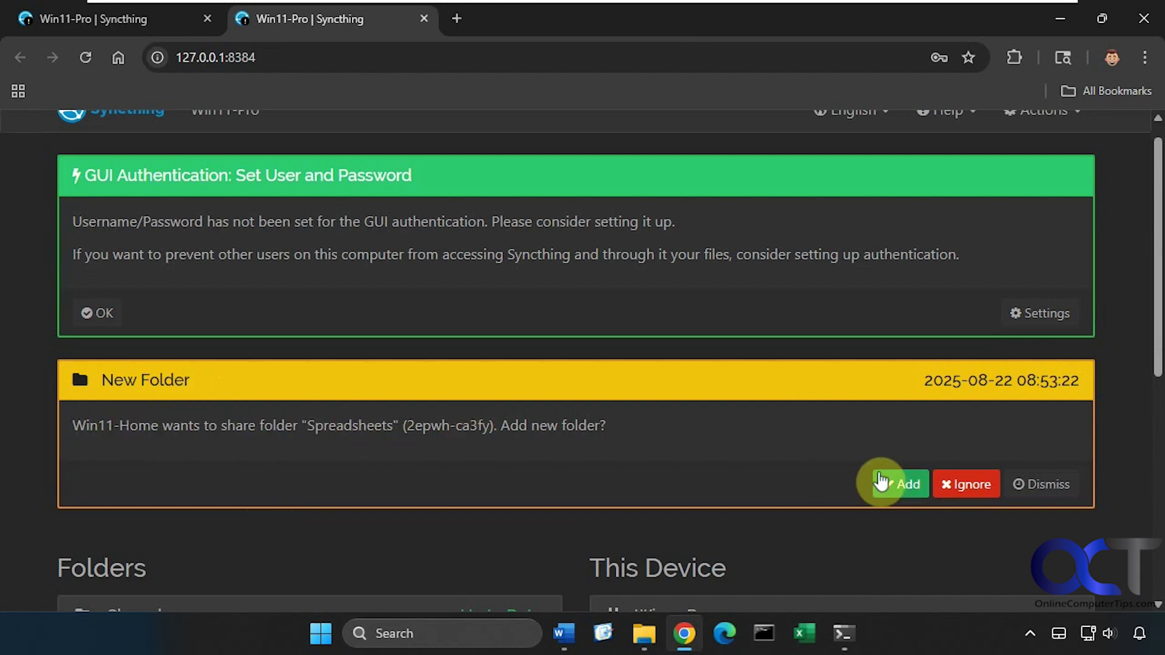
{"action": "left_click", "coordinate": [903, 486]}
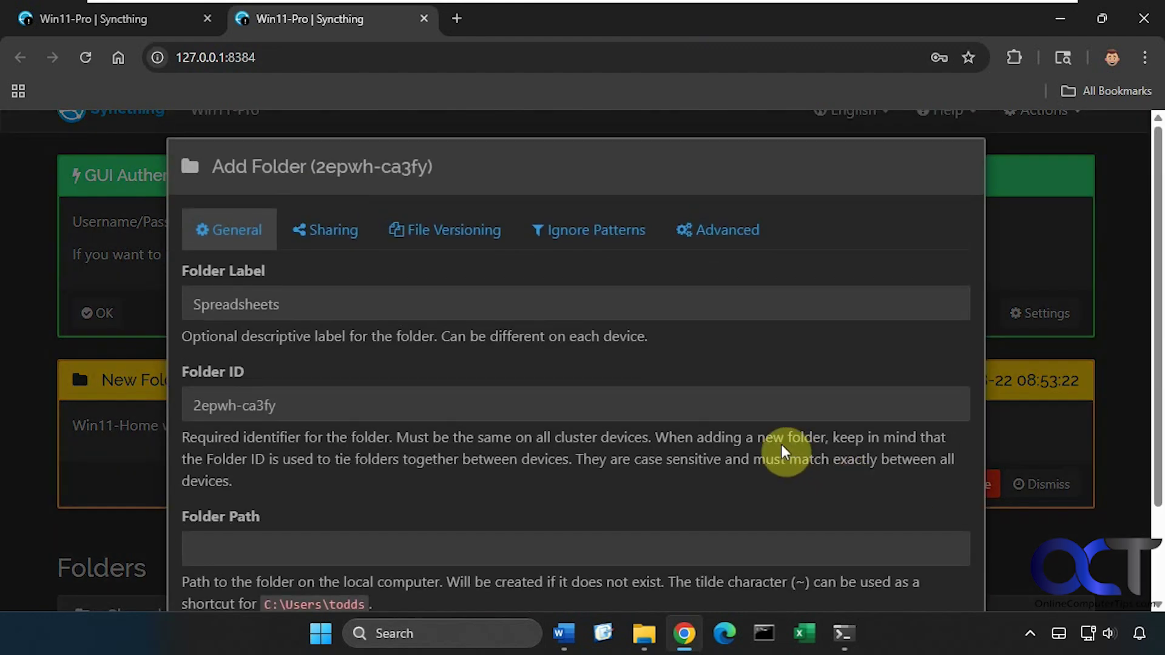
{"action": "left_click", "coordinate": [283, 302]}
{"action": "type", "text": "from Win11-Home"}
{"action": "scroll", "coordinate": [396, 517], "scroll_direction": "down", "scroll_amount": 2}
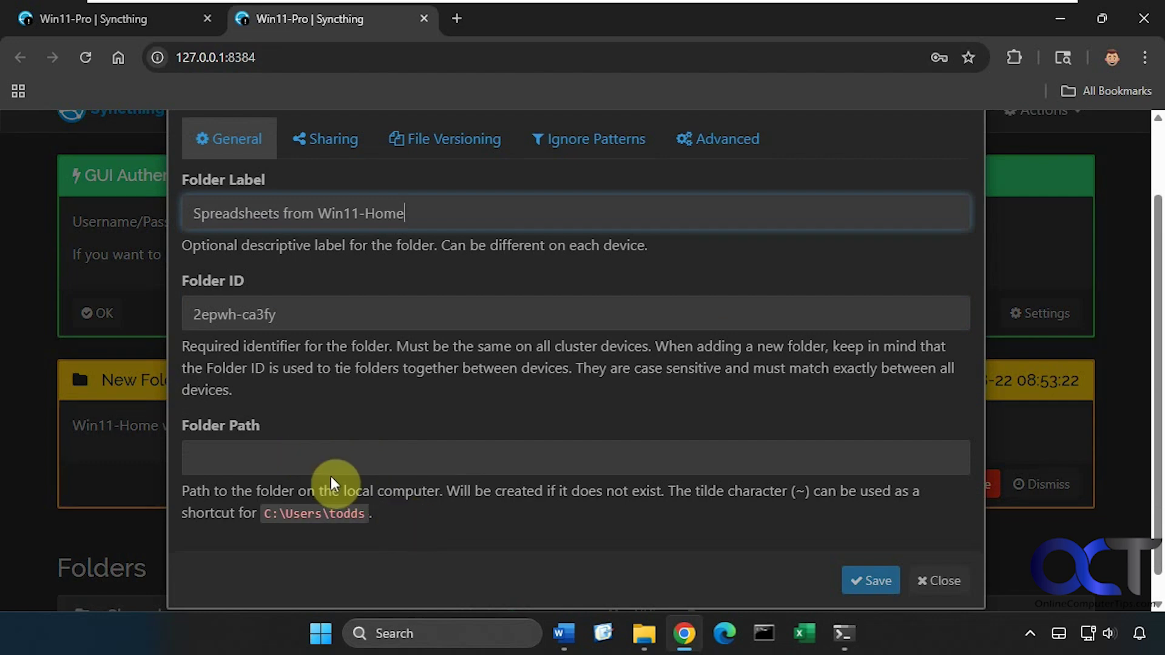
Check the D: Backup drive, then set the folder path to D:\Shared Spreadsheets and save.
{"action": "left_click", "coordinate": [642, 635]}
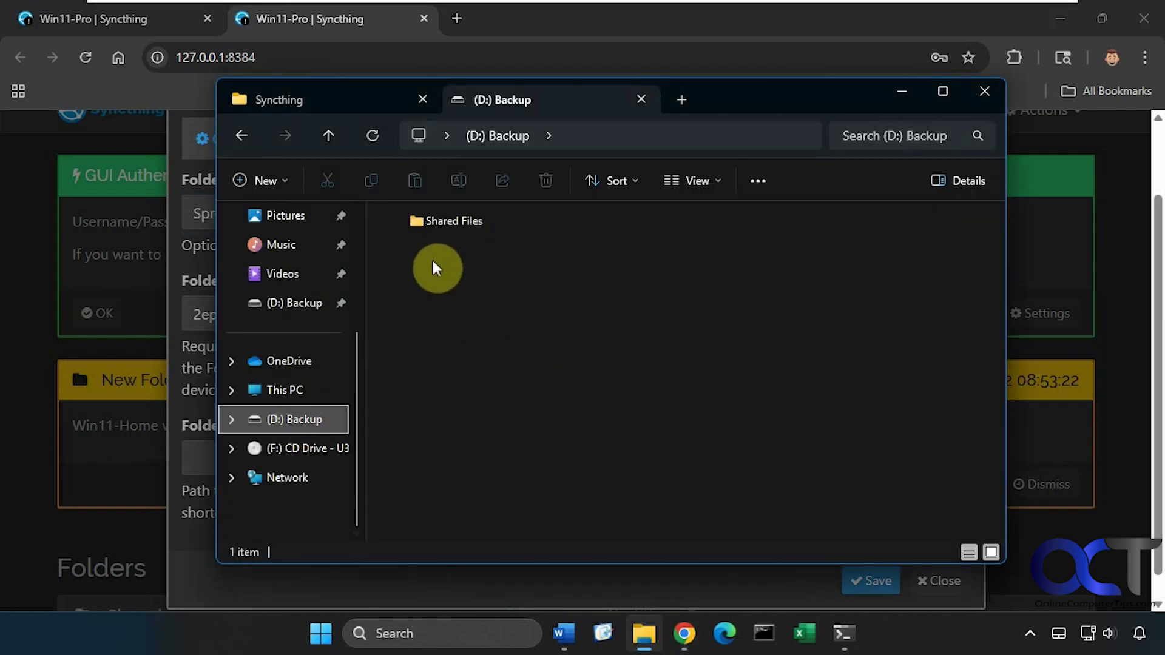
{"action": "left_click", "coordinate": [896, 95]}
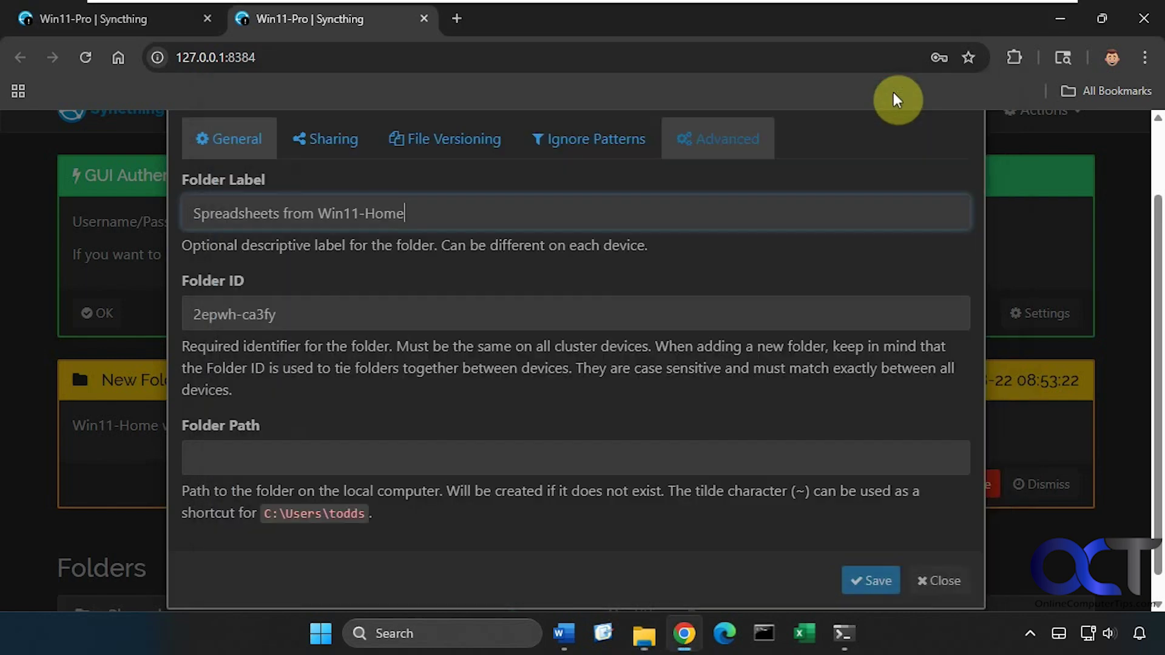
{"action": "left_click", "coordinate": [294, 456]}
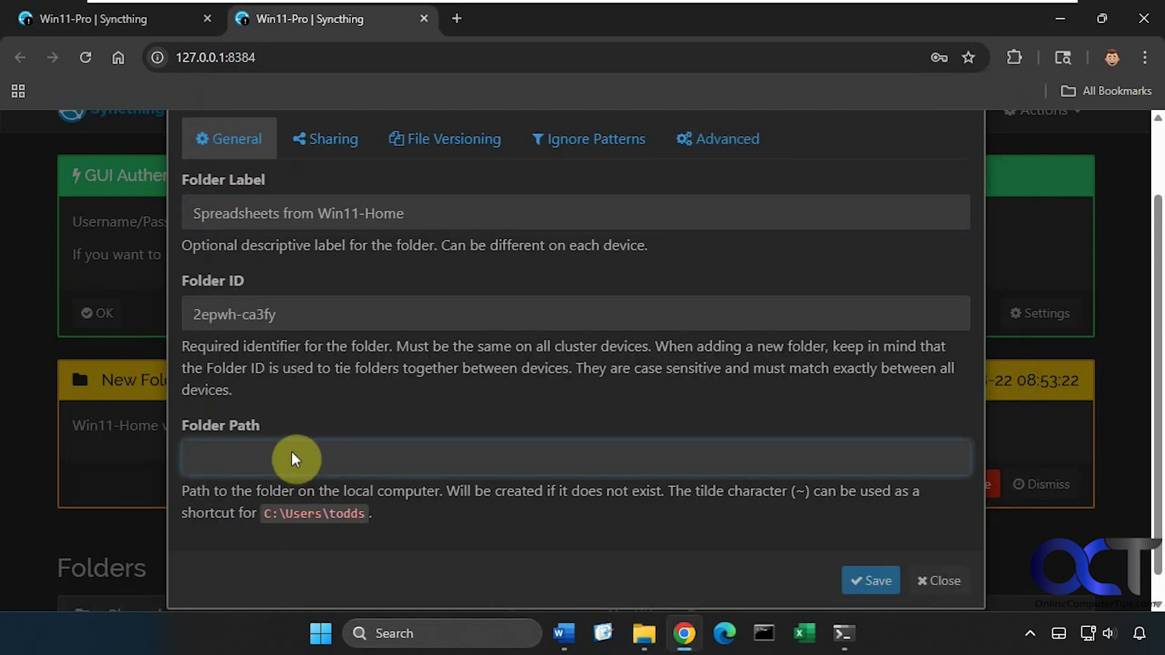
{"action": "type", "text": "D:\\"}
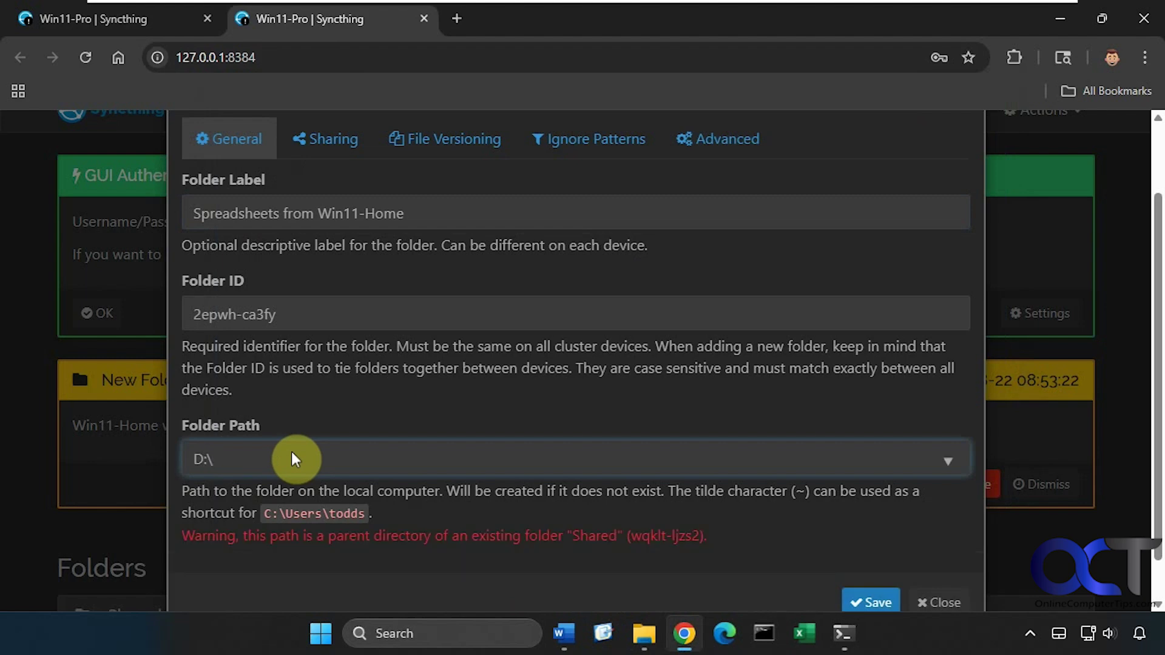
{"action": "type", "text": "Shared Spreadsheets"}
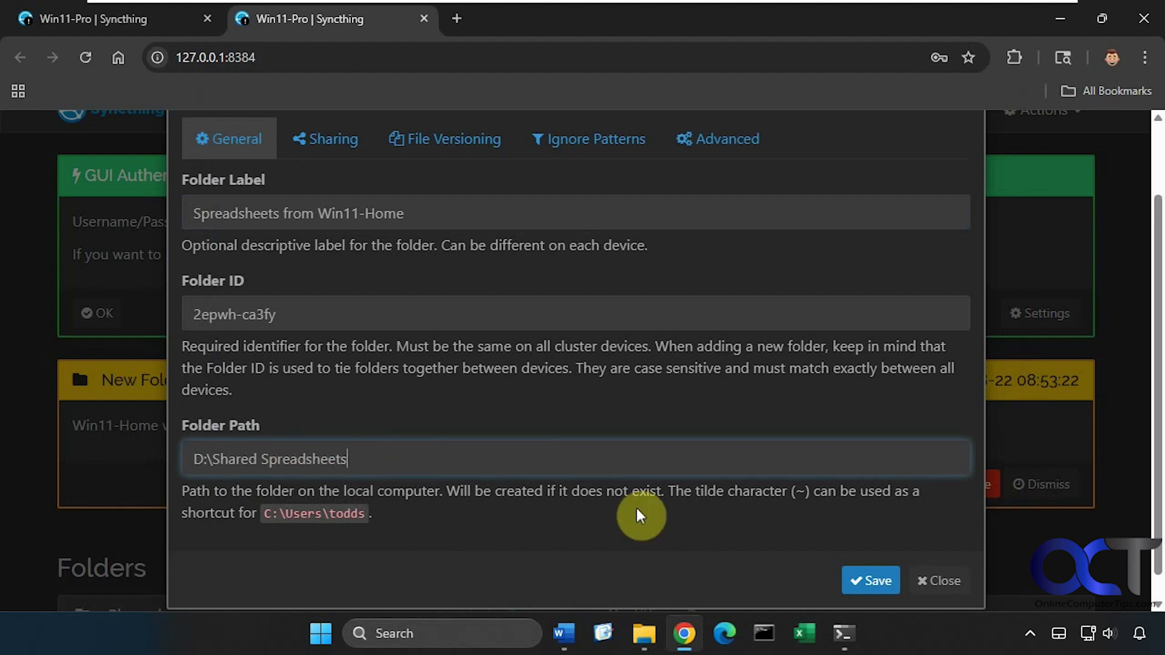
{"action": "left_click", "coordinate": [871, 580]}
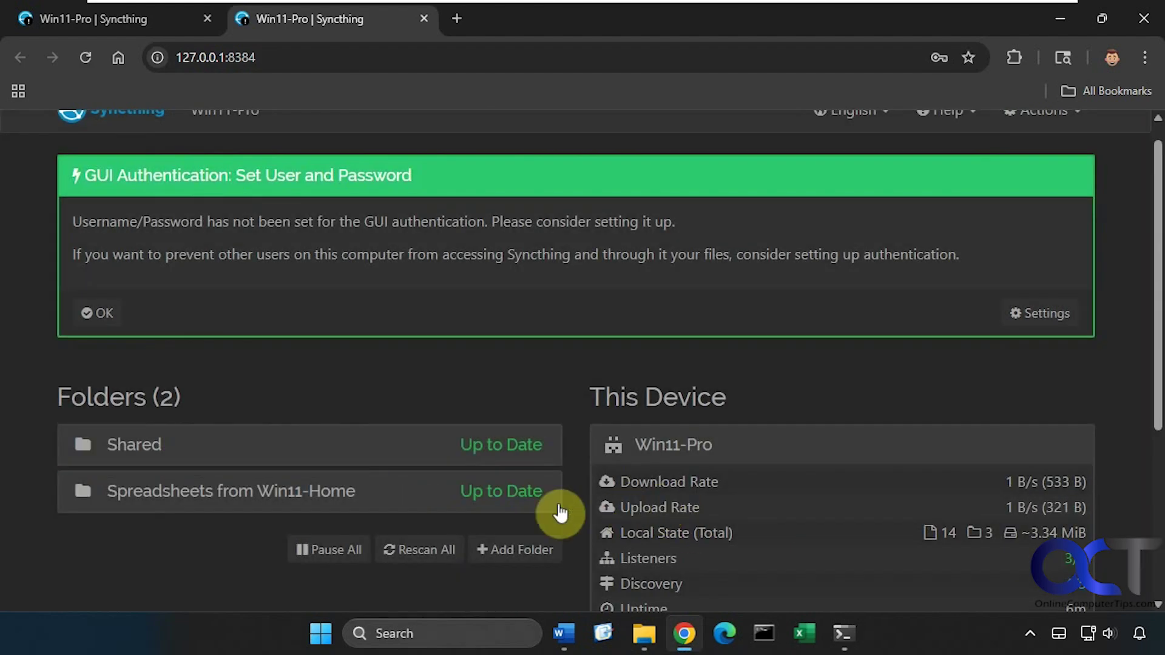
Open D:\Shared Spreadsheets to see the synced files, including Club Dues.xlsx and test.xlsx.
{"action": "left_click", "coordinate": [639, 643]}
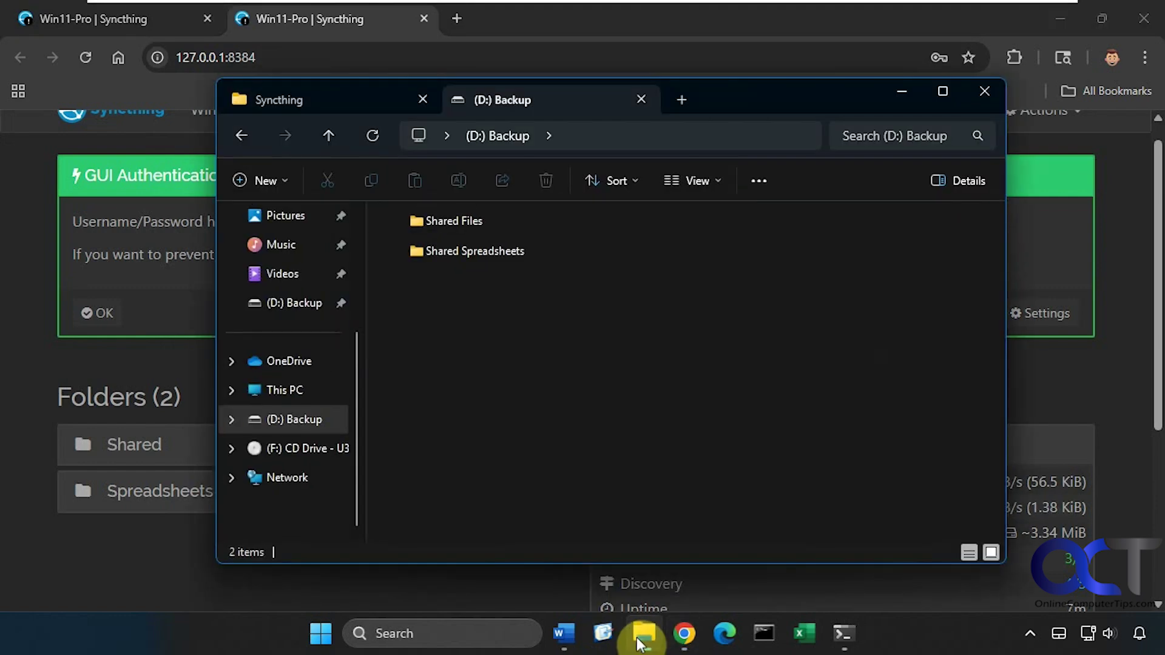
{"action": "double_click", "coordinate": [471, 254]}
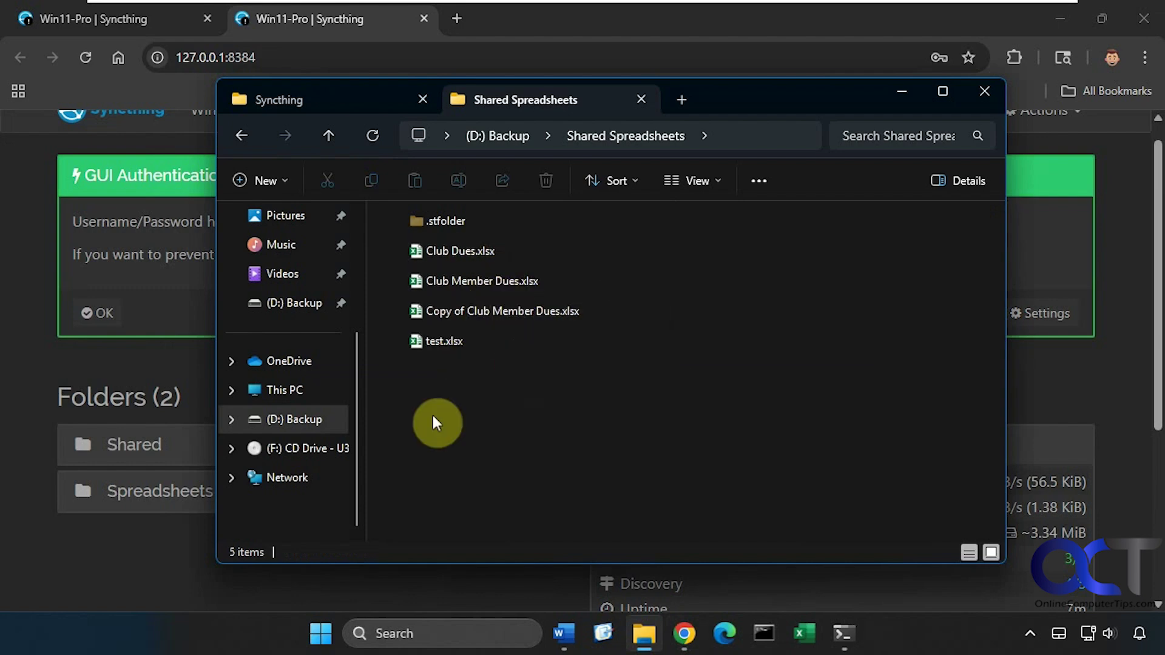
Create a new text document named 'From Win11-Pro' in D:\Shared Spreadsheets.
{"action": "right_click", "coordinate": [434, 382]}
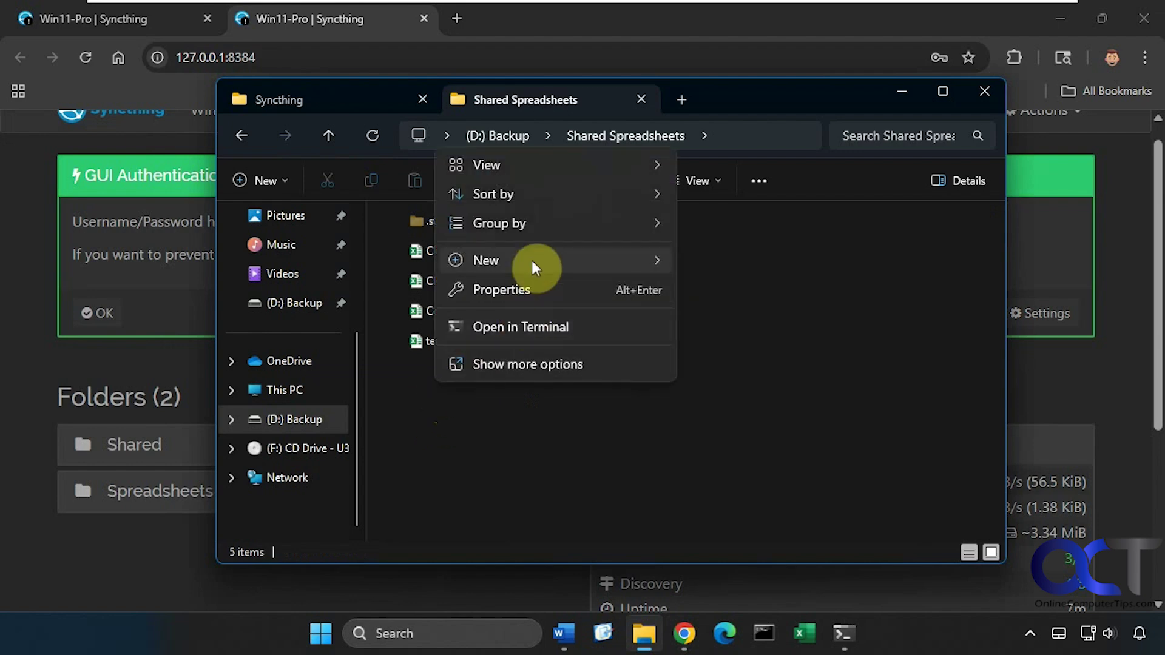
{"action": "mouse_move", "coordinate": [592, 267]}
{"action": "left_click", "coordinate": [716, 467]}
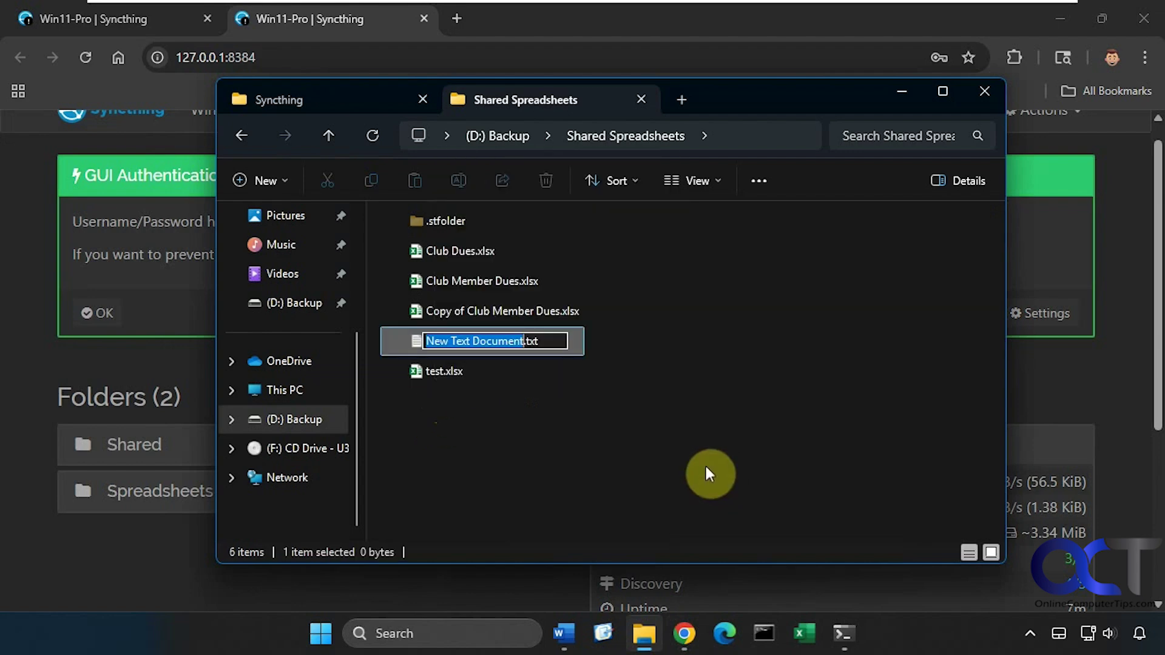
{"action": "type", "text": "From Win"}
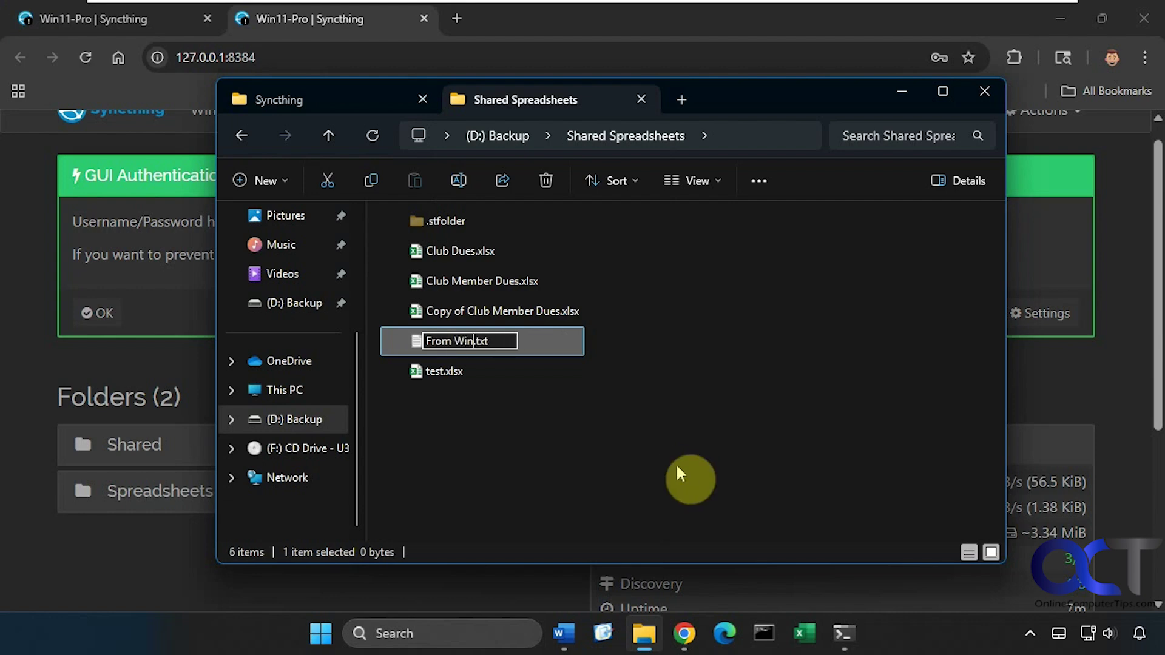
{"action": "type", "text": "11-Pro"}
{"action": "left_click", "coordinate": [675, 464]}
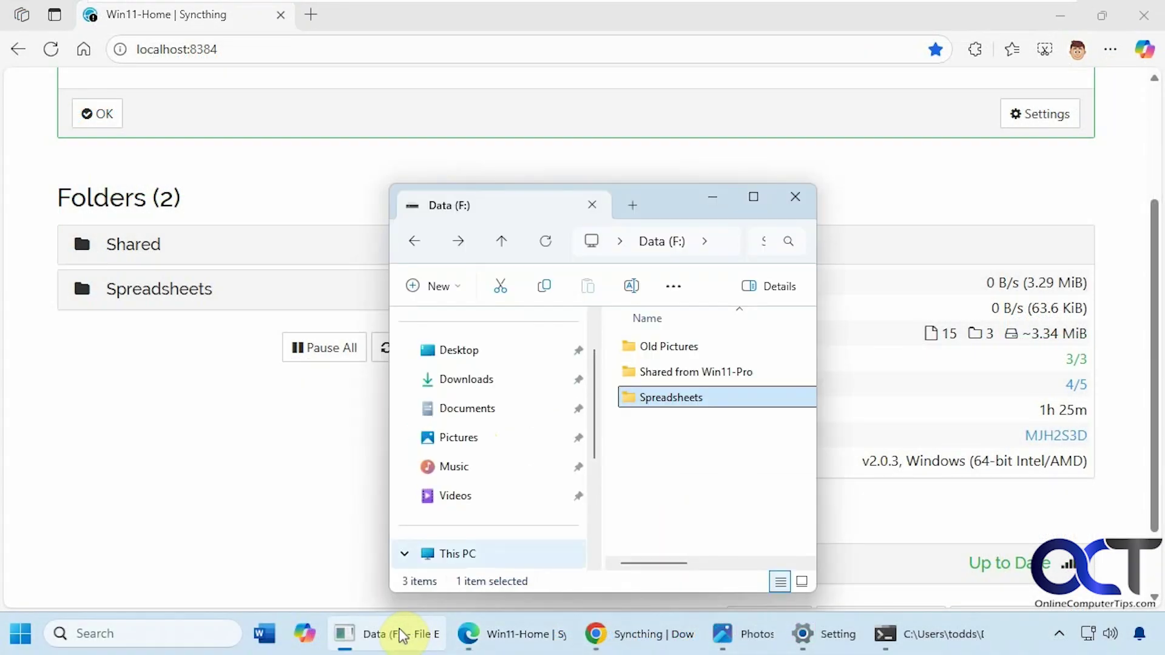
Open F:\Spreadsheets on Win11-Home to confirm the 0-byte From Win11-Pro.txt arrived.
{"action": "double_click", "coordinate": [664, 398]}
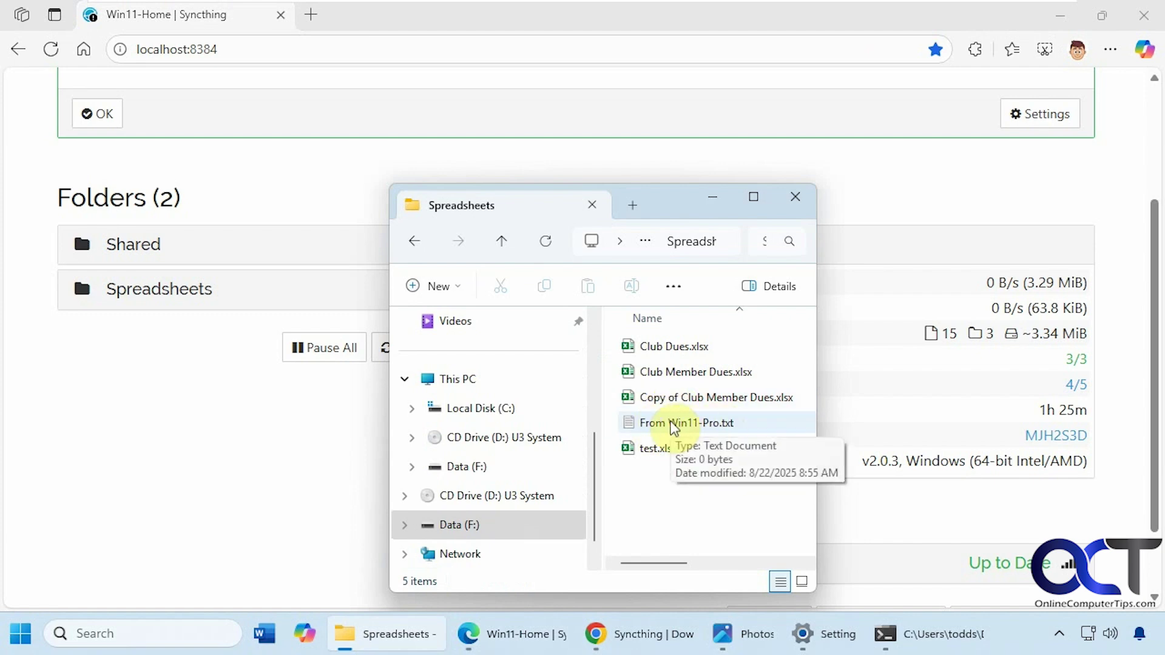
On the Win11-Pro dashboard, open Settings from the Actions menu at the top.
{"action": "left_click", "coordinate": [300, 452]}
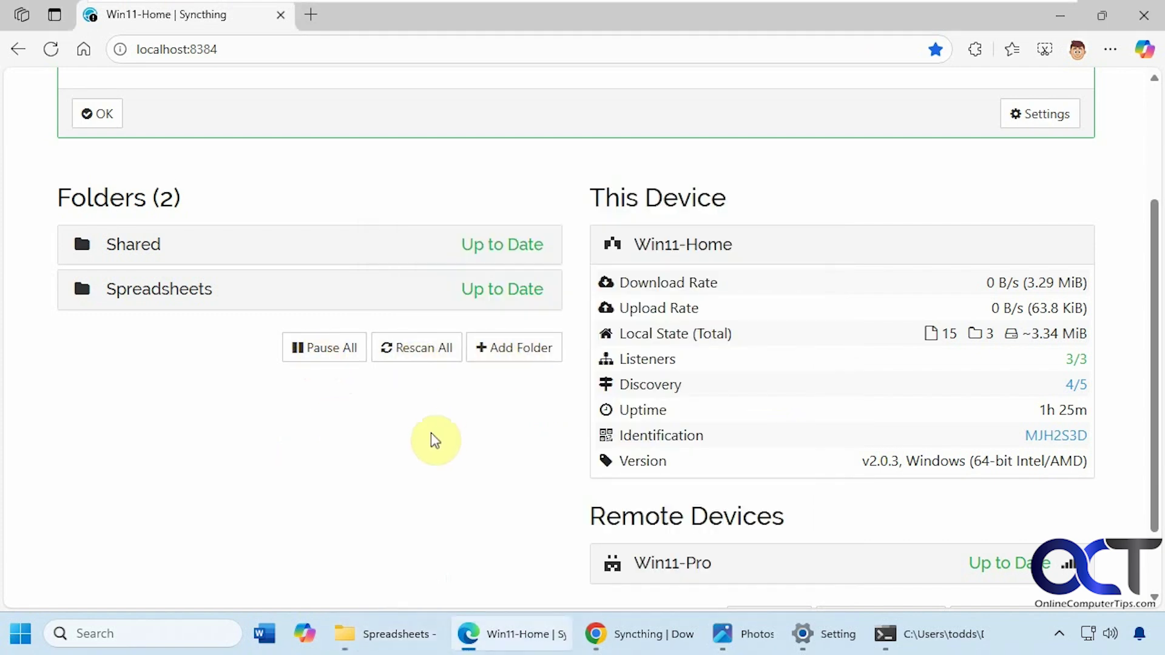
{"action": "scroll", "coordinate": [430, 465], "scroll_direction": "up", "scroll_amount": 3}
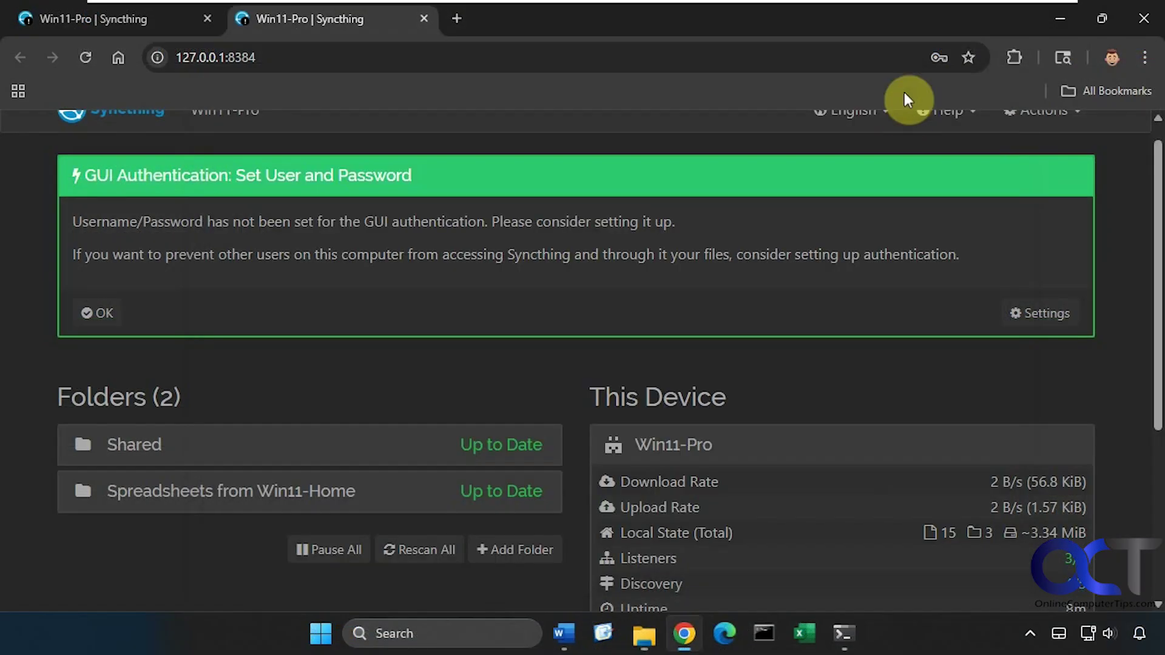
{"action": "scroll", "coordinate": [1034, 286], "scroll_direction": "up", "scroll_amount": 1}
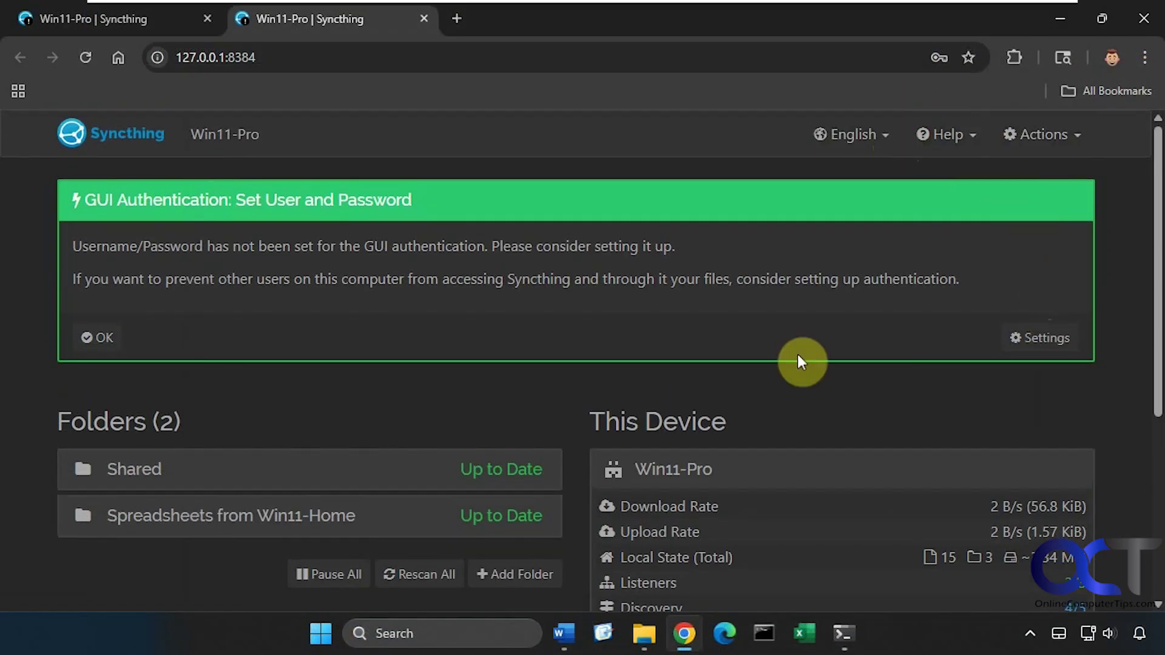
{"action": "left_click", "coordinate": [1024, 337]}
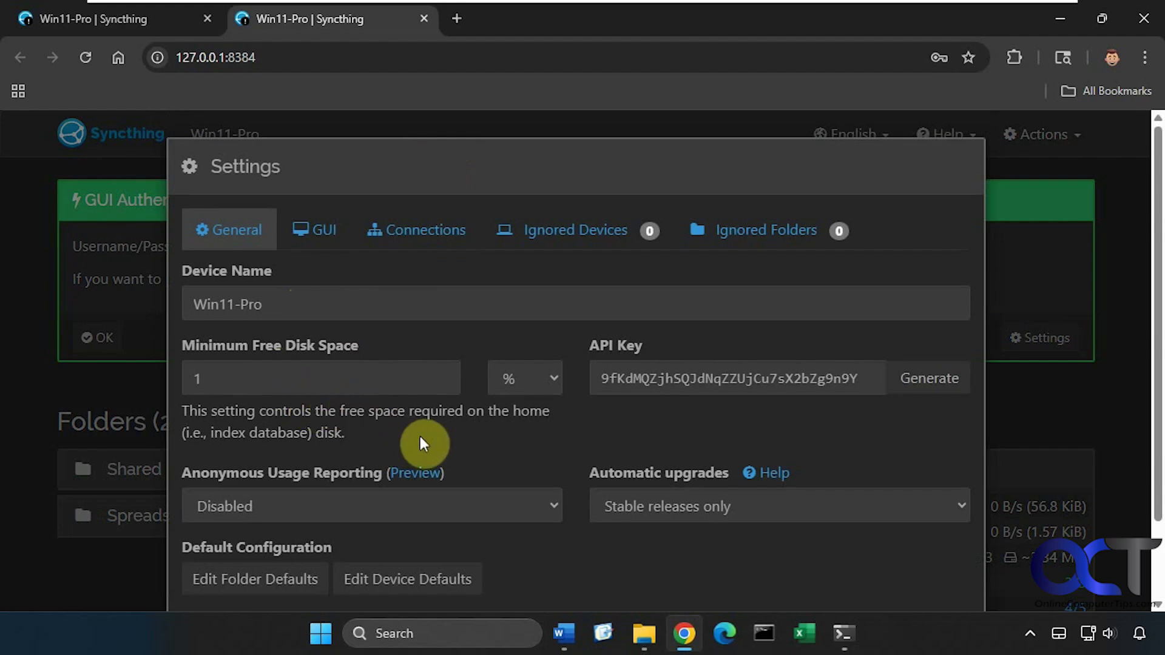
Review the General and GUI settings, keeping the interface theme on Default.
{"action": "scroll", "coordinate": [530, 445], "scroll_direction": "down", "scroll_amount": 2}
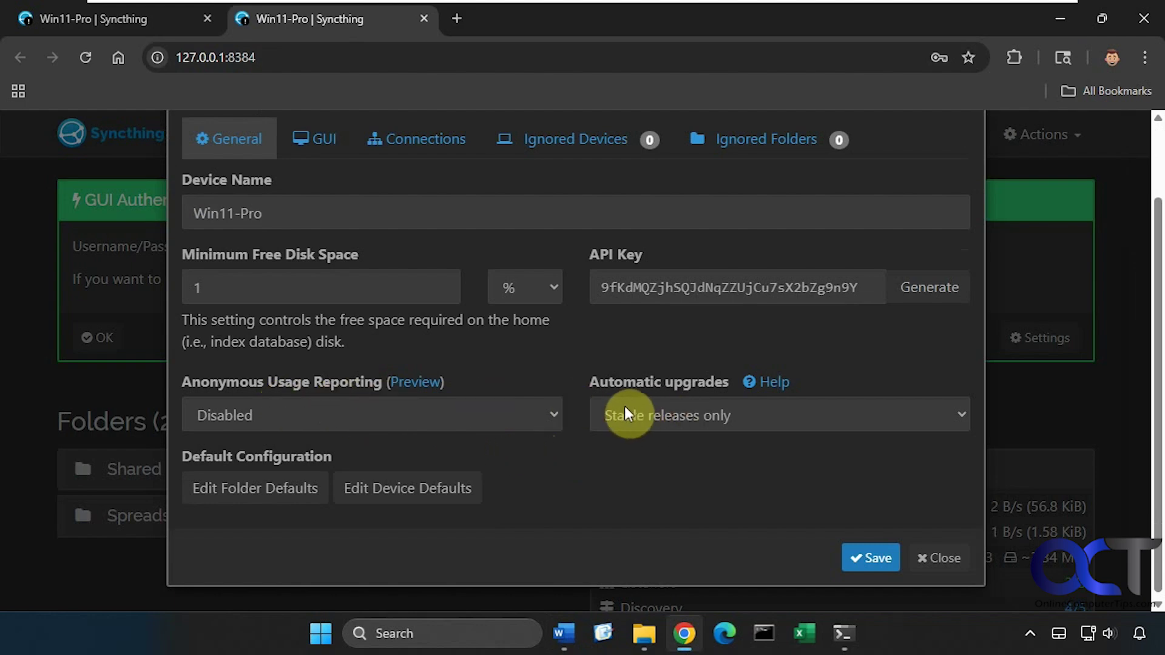
{"action": "left_click", "coordinate": [338, 147]}
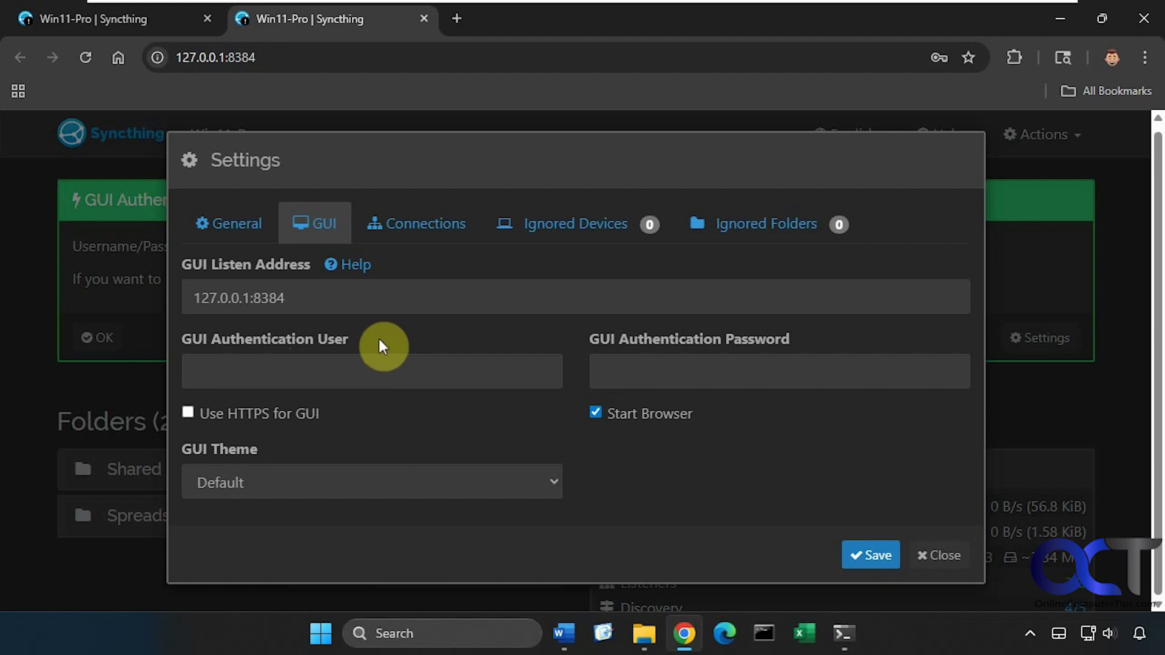
{"action": "left_click", "coordinate": [441, 483]}
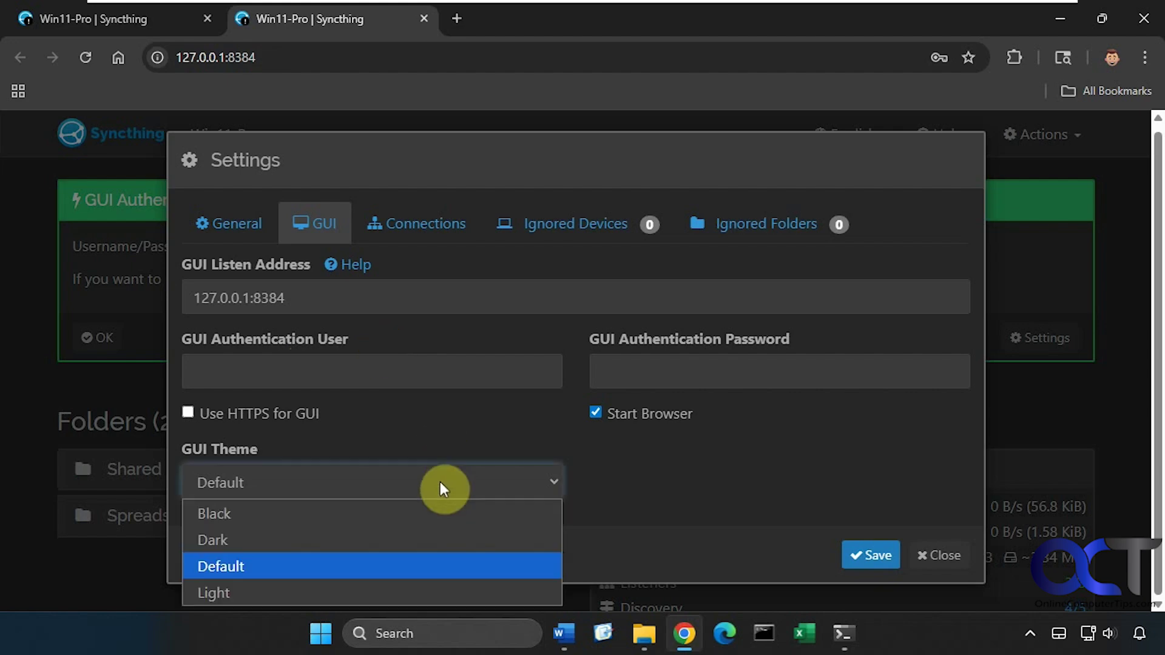
{"action": "left_click", "coordinate": [441, 483]}
Check the Connections, Ignored Devices and Ignored Folders tabs, then close Settings unchanged.
{"action": "left_click", "coordinate": [426, 222]}
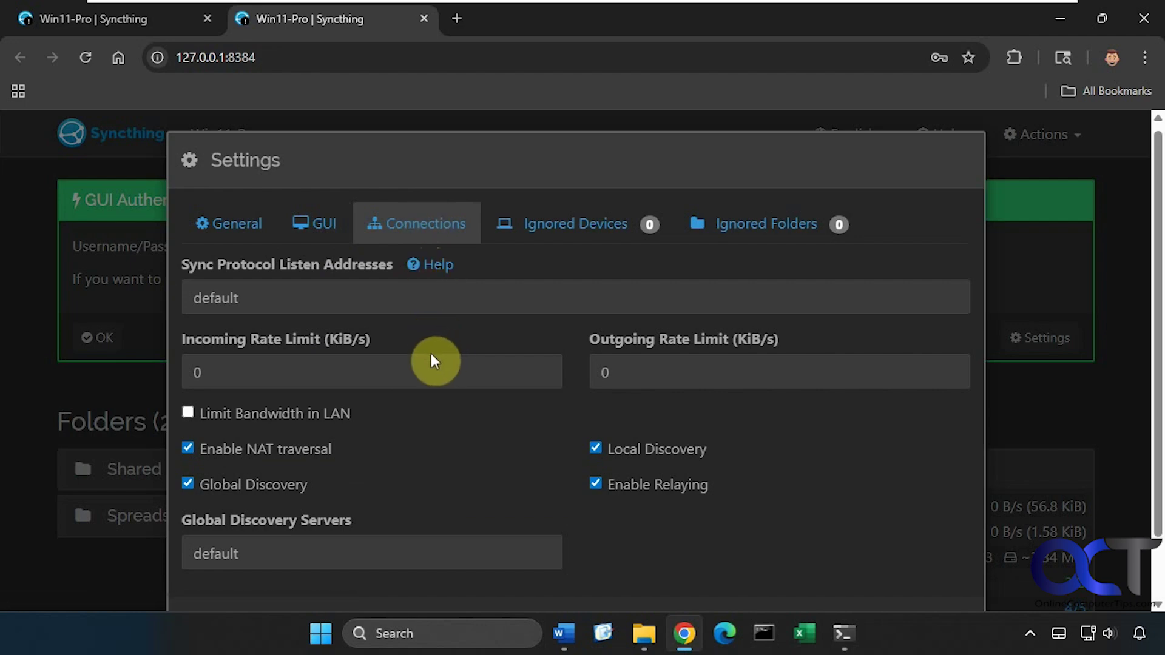
{"action": "scroll", "coordinate": [453, 398], "scroll_direction": "down", "scroll_amount": 2}
{"action": "scroll", "coordinate": [454, 398], "scroll_direction": "up", "scroll_amount": 2}
{"action": "left_click", "coordinate": [540, 244]}
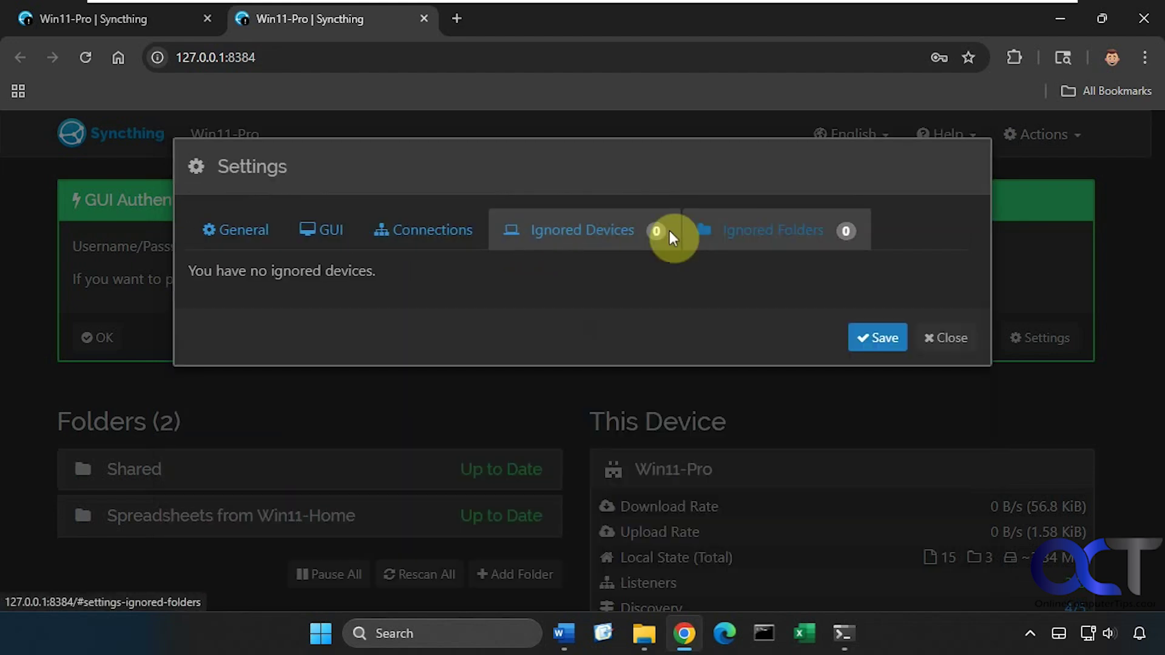
{"action": "left_click", "coordinate": [771, 236]}
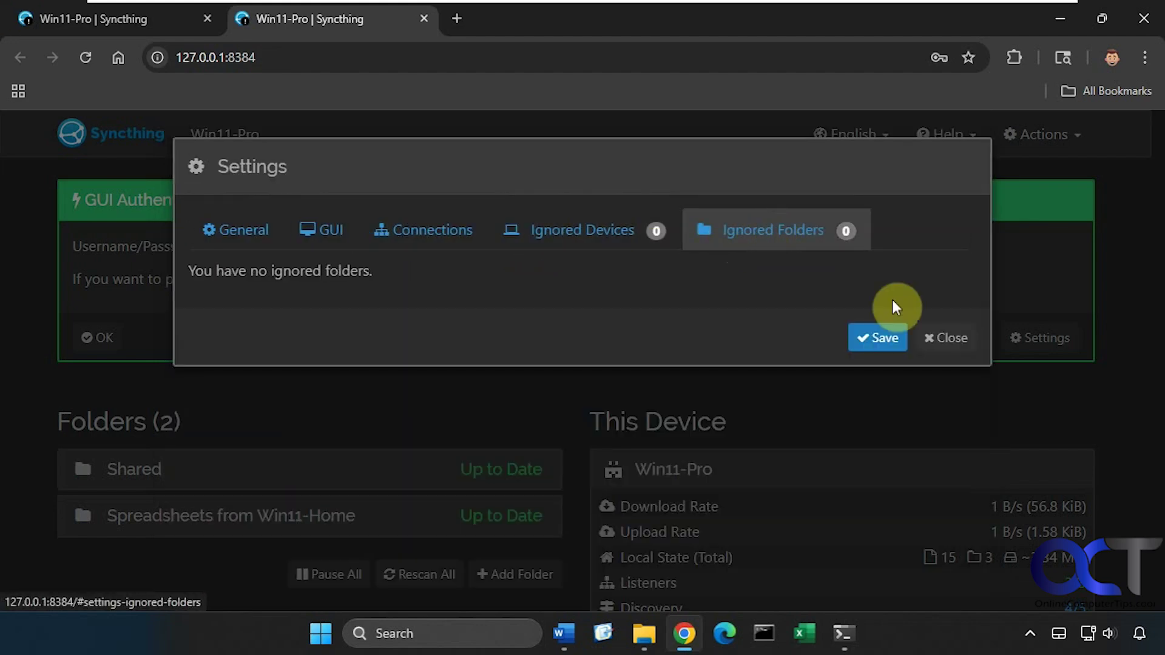
{"action": "left_click", "coordinate": [935, 338]}
Open Advanced Configuration from the actions menu, inspect its GUI and Options sections, then close it.
{"action": "left_click", "coordinate": [1010, 137]}
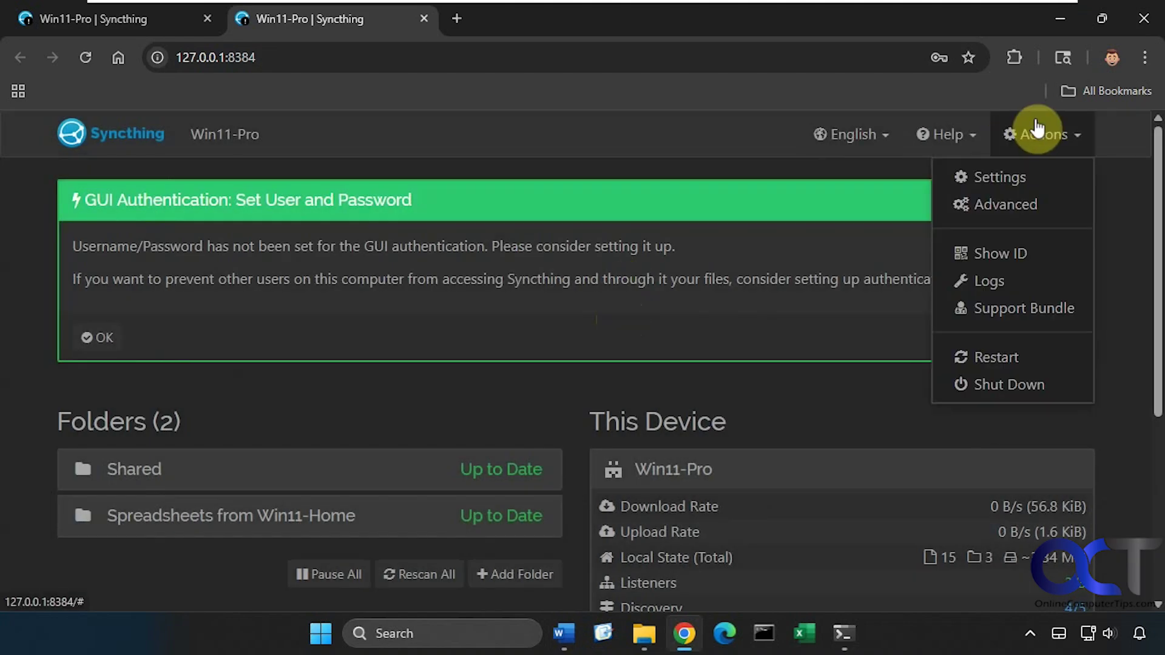
{"action": "left_click", "coordinate": [1002, 207]}
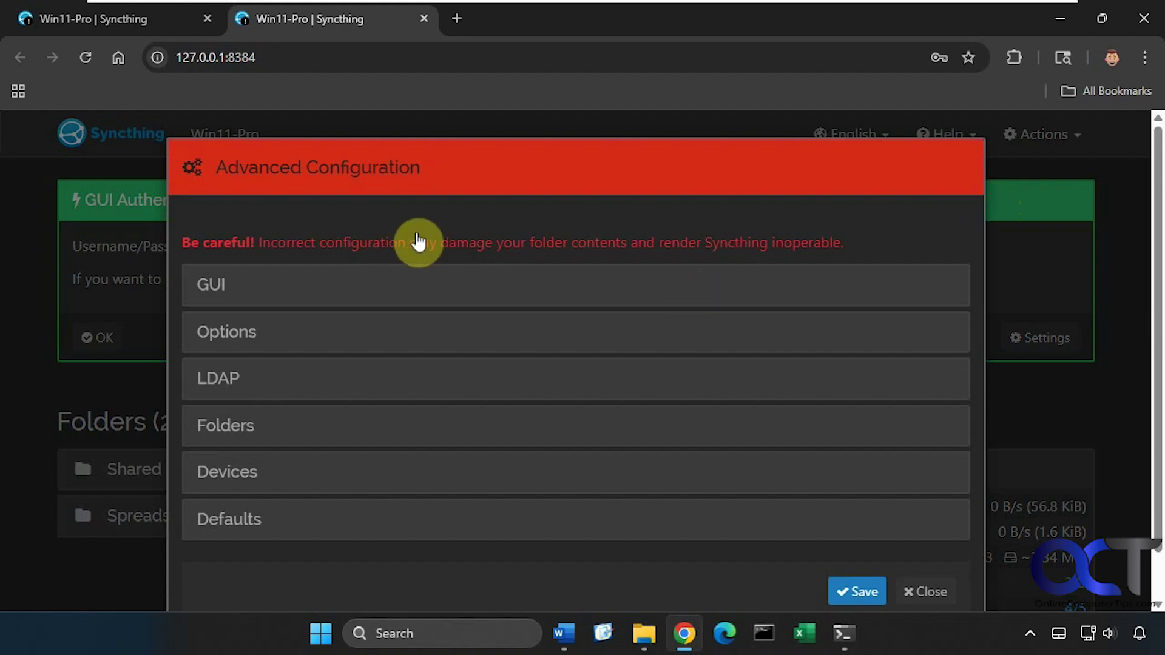
{"action": "left_click", "coordinate": [404, 287]}
{"action": "left_click", "coordinate": [404, 288]}
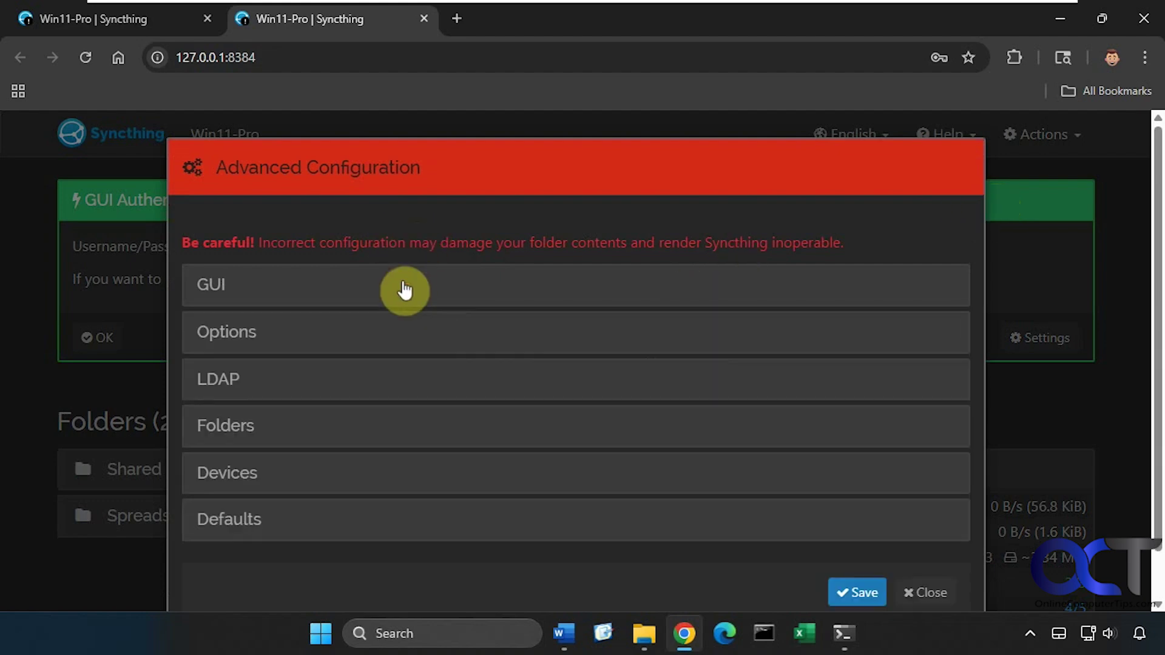
{"action": "left_click", "coordinate": [404, 333]}
{"action": "left_click", "coordinate": [404, 333]}
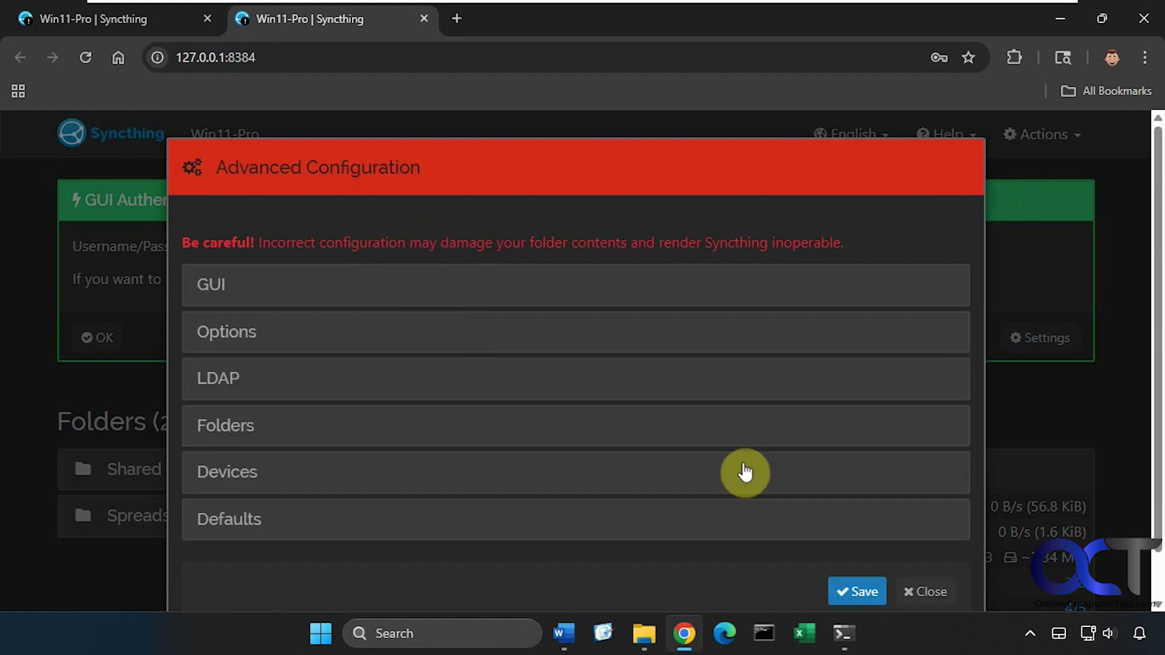
{"action": "left_click", "coordinate": [894, 589]}
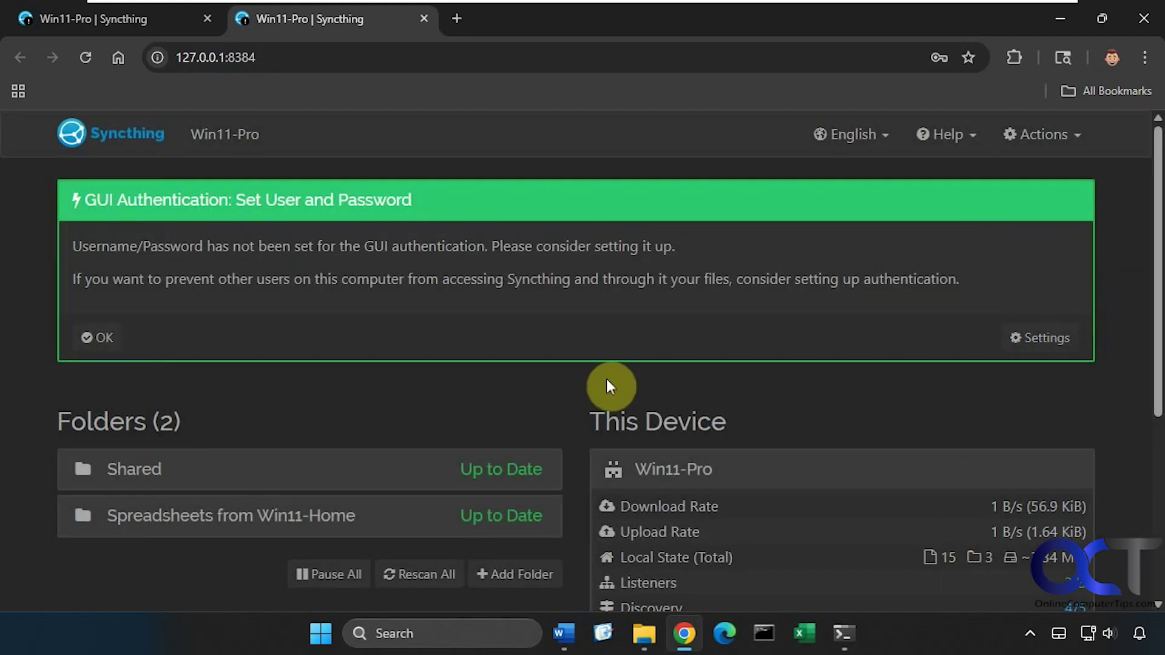
Edit the Shared folder and review its File Versioning types against the Word notes, keeping No File Versioning.
{"action": "left_click", "coordinate": [513, 468]}
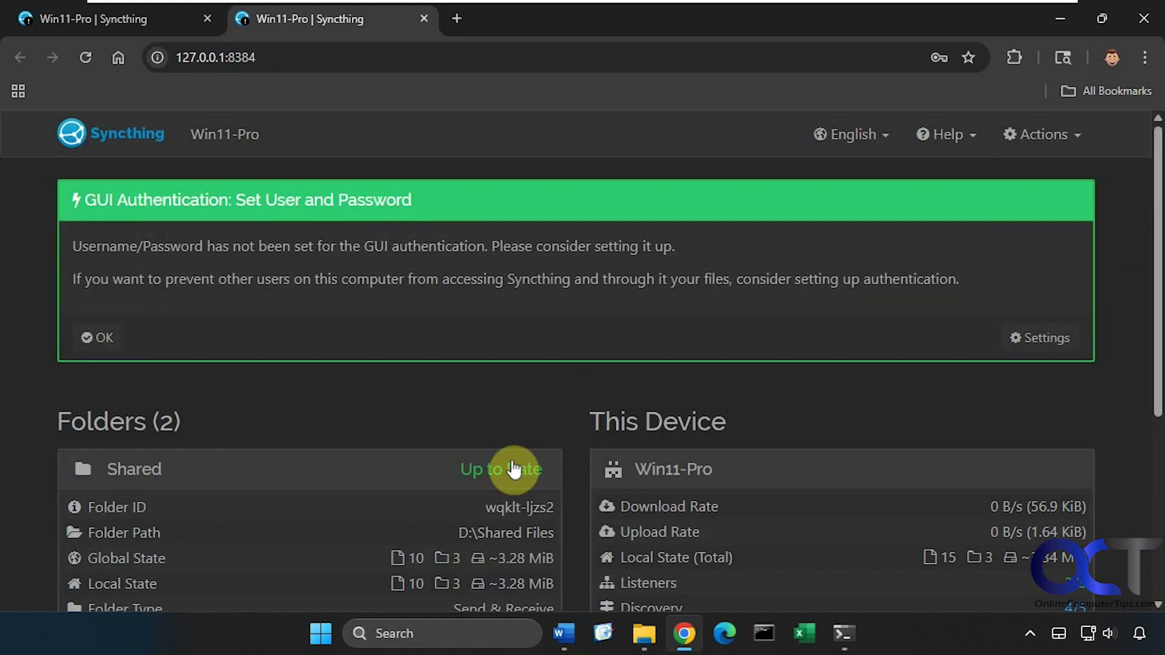
{"action": "scroll", "coordinate": [514, 468], "scroll_direction": "down", "scroll_amount": 5}
{"action": "left_click", "coordinate": [523, 480]}
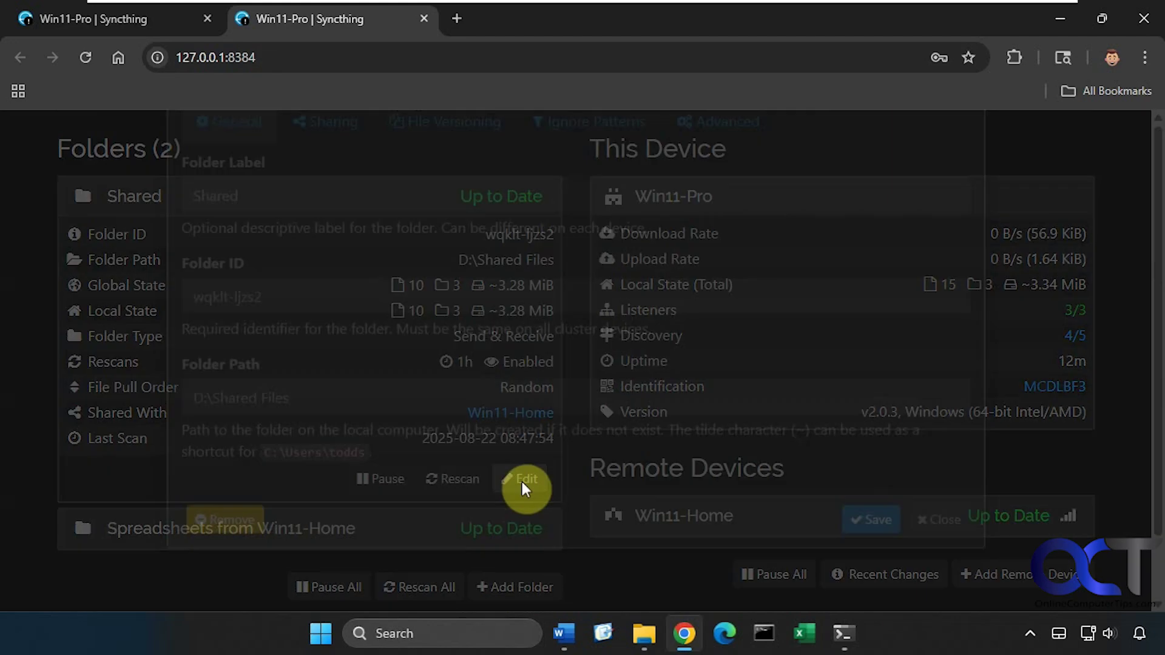
{"action": "left_click", "coordinate": [401, 234]}
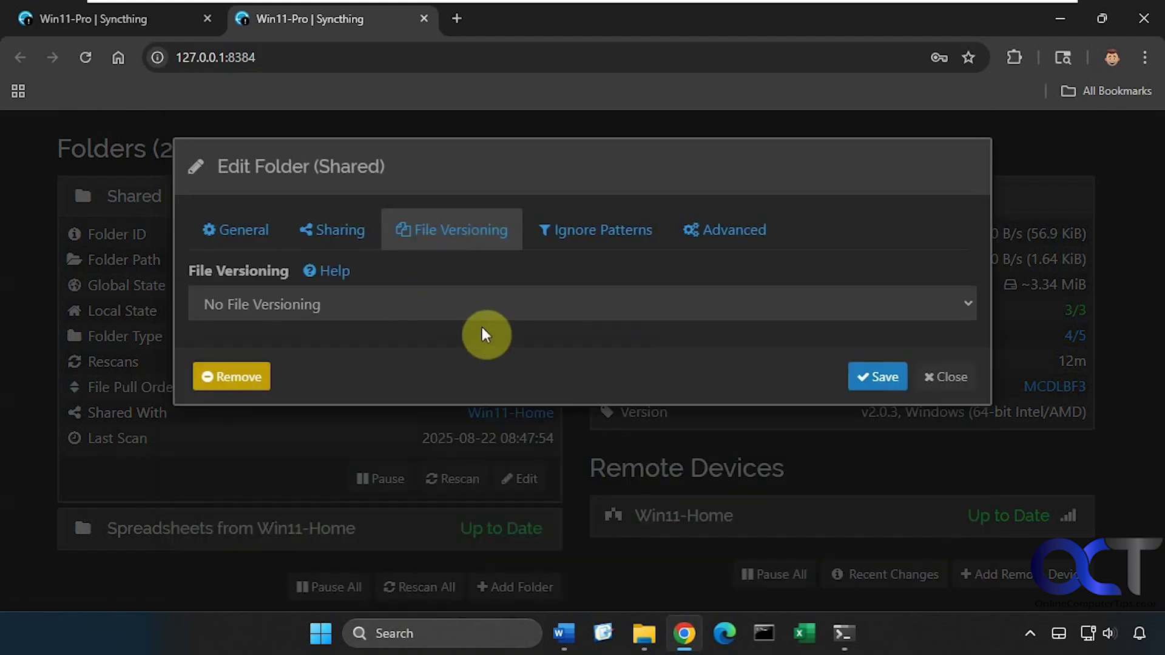
{"action": "left_click", "coordinate": [432, 307]}
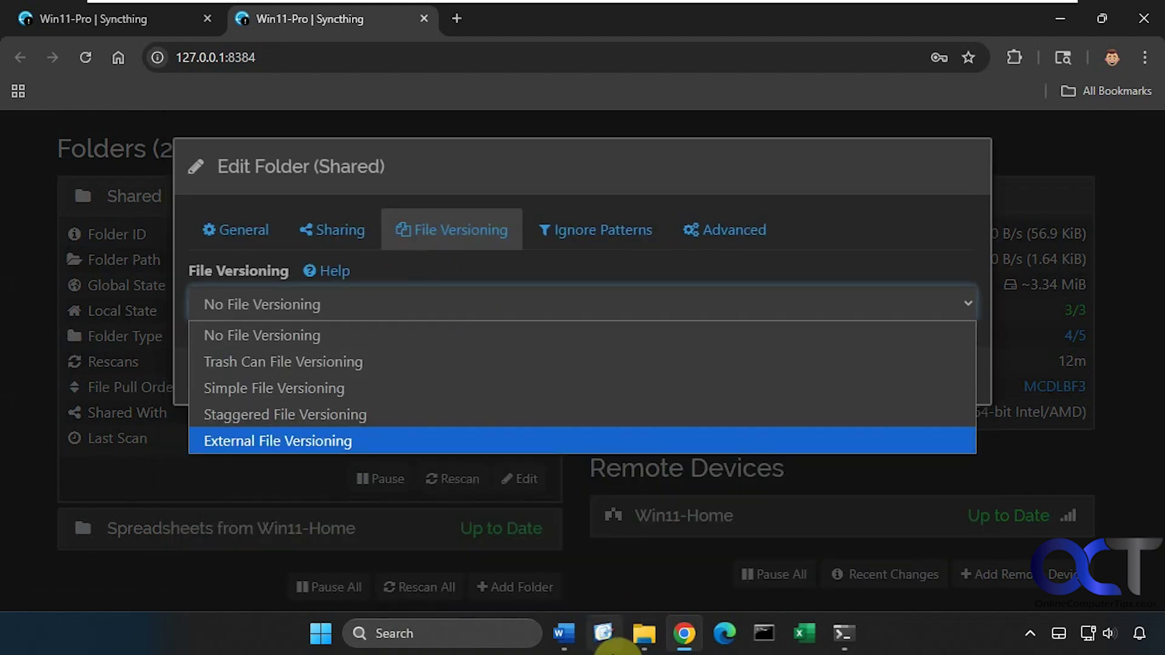
{"action": "left_click", "coordinate": [565, 636]}
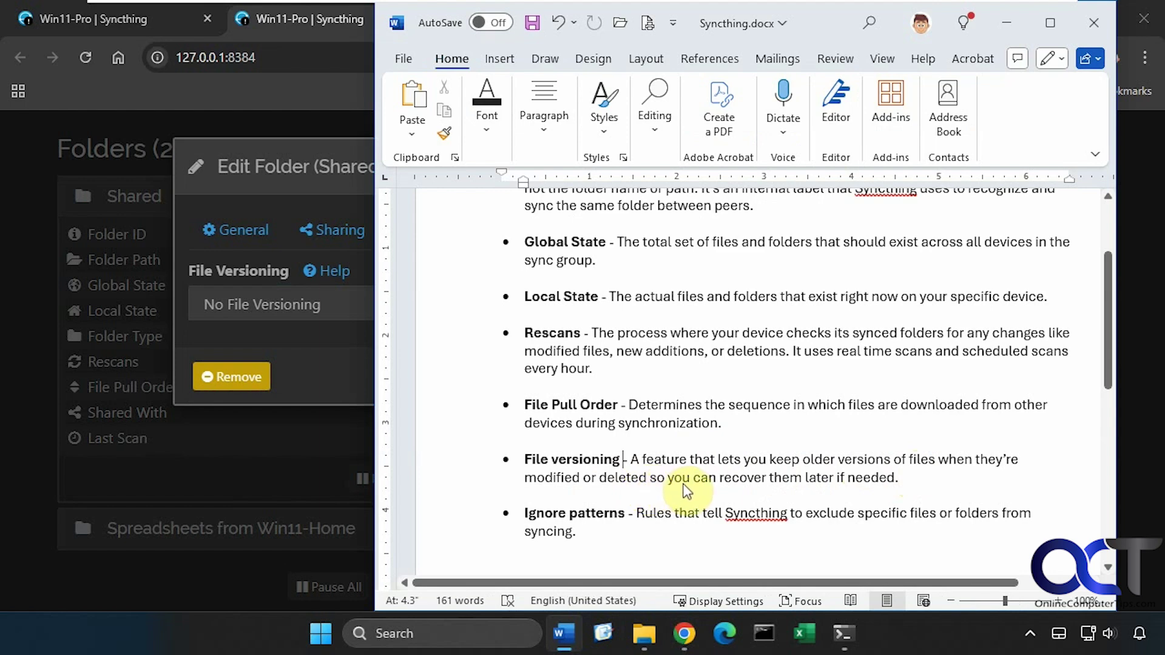
{"action": "left_click", "coordinate": [350, 396]}
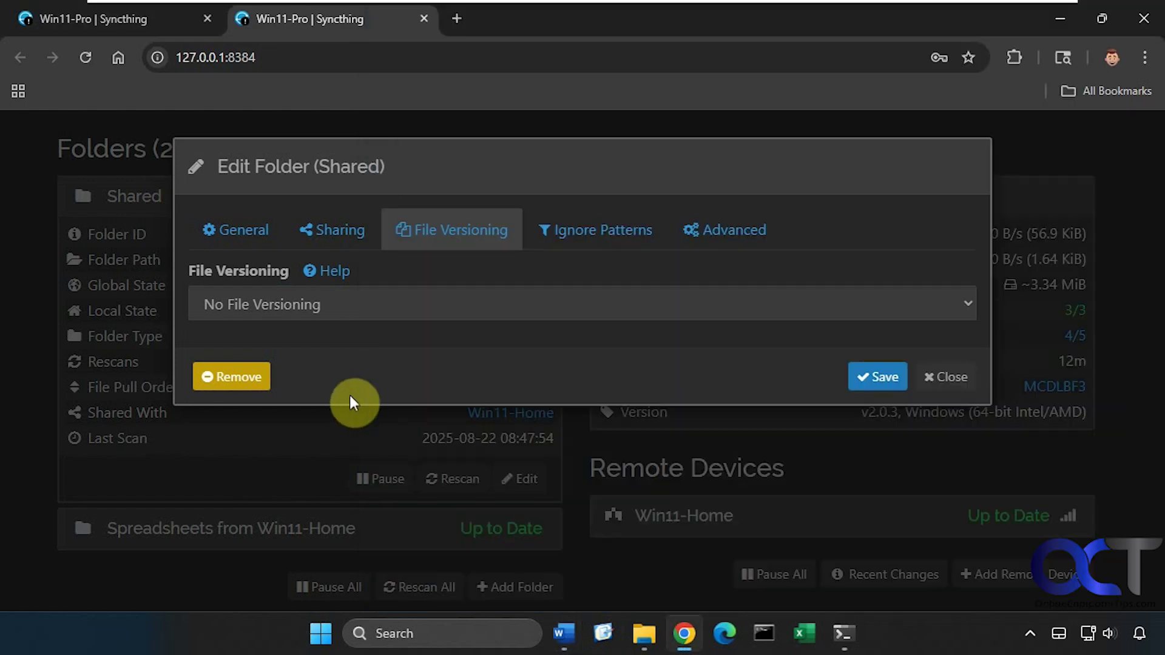
{"action": "left_click", "coordinate": [402, 304]}
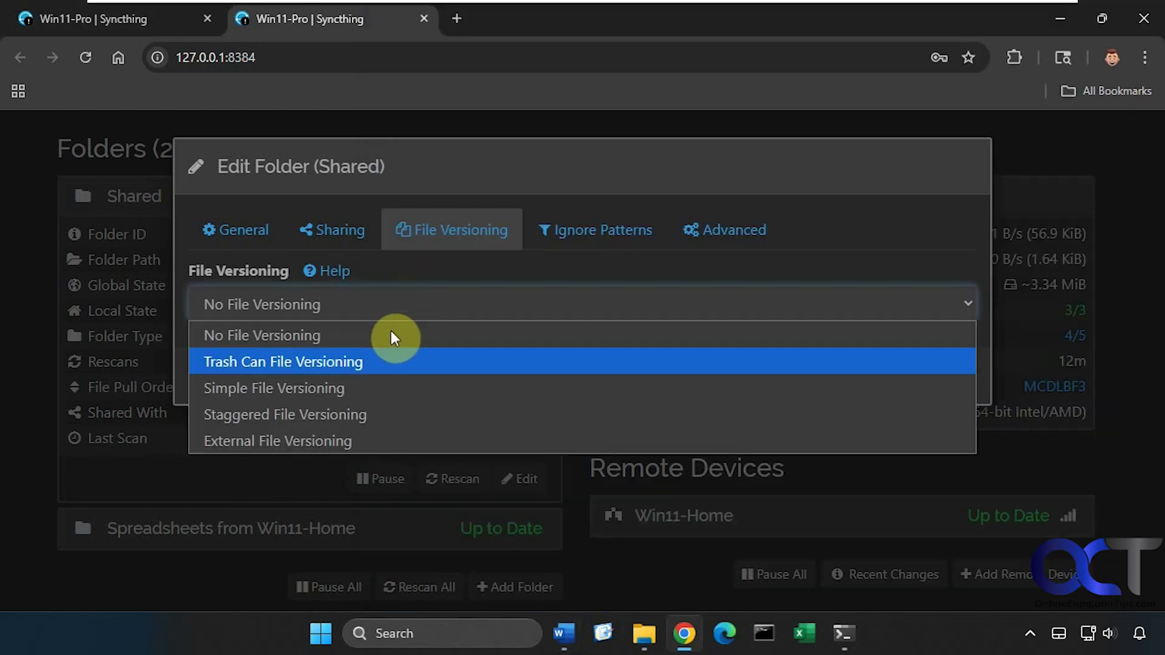
{"action": "key", "text": "Escape"}
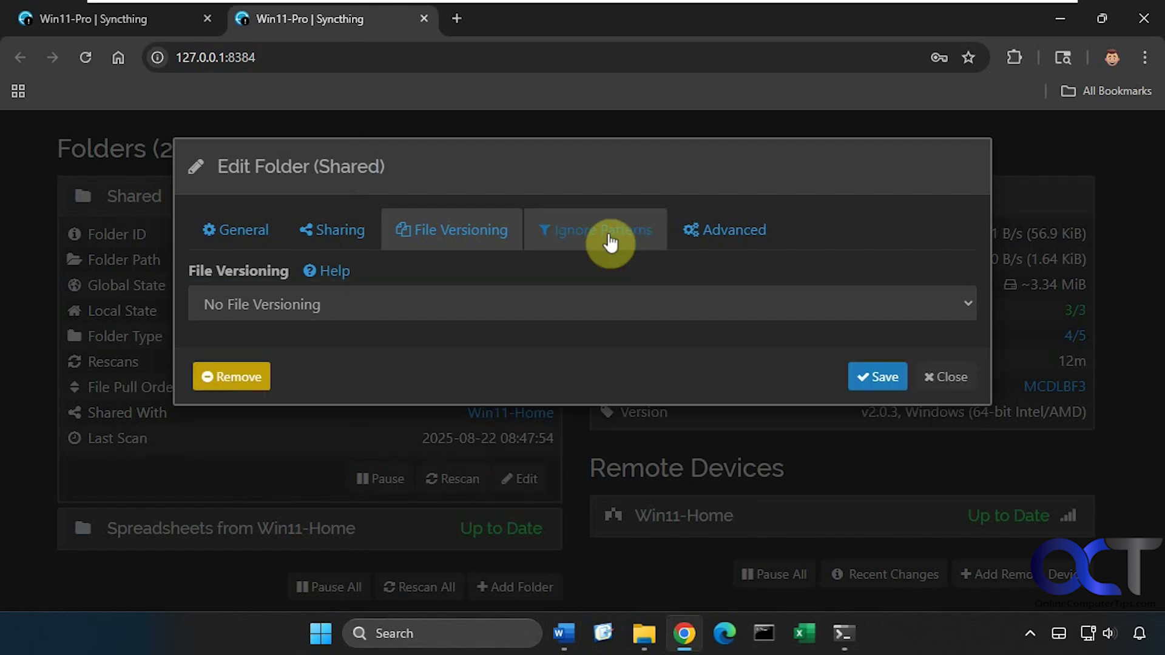
Show the Shared folder's empty Ignore Patterns list, checking it against the Word notes.
{"action": "left_click", "coordinate": [605, 230]}
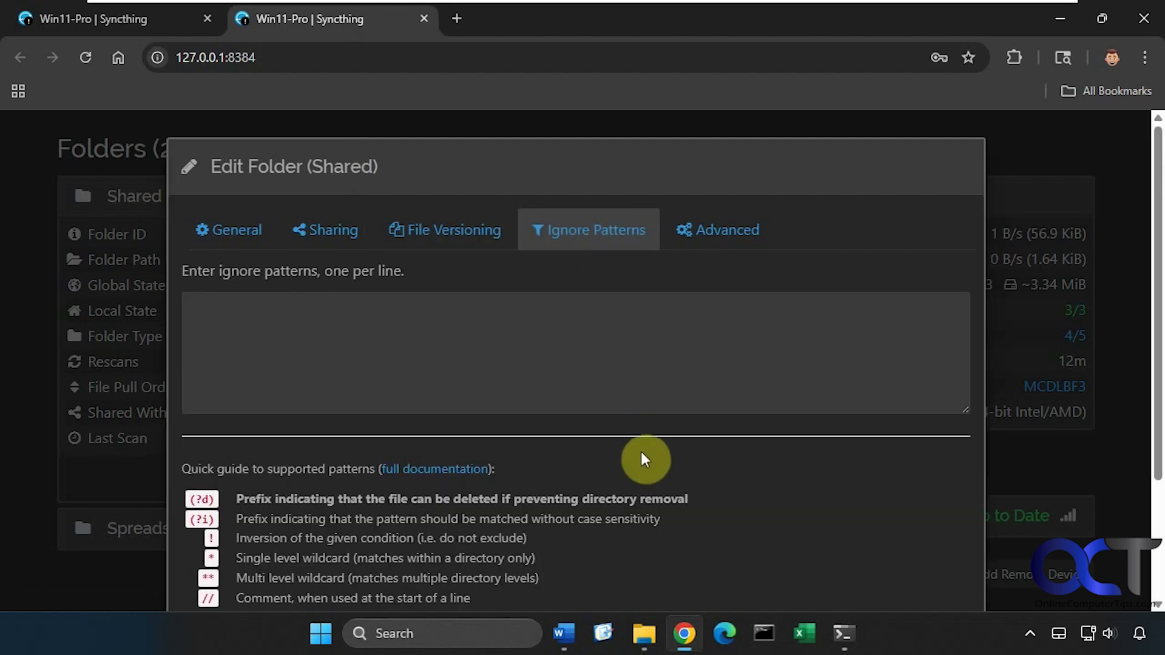
{"action": "left_click", "coordinate": [566, 628]}
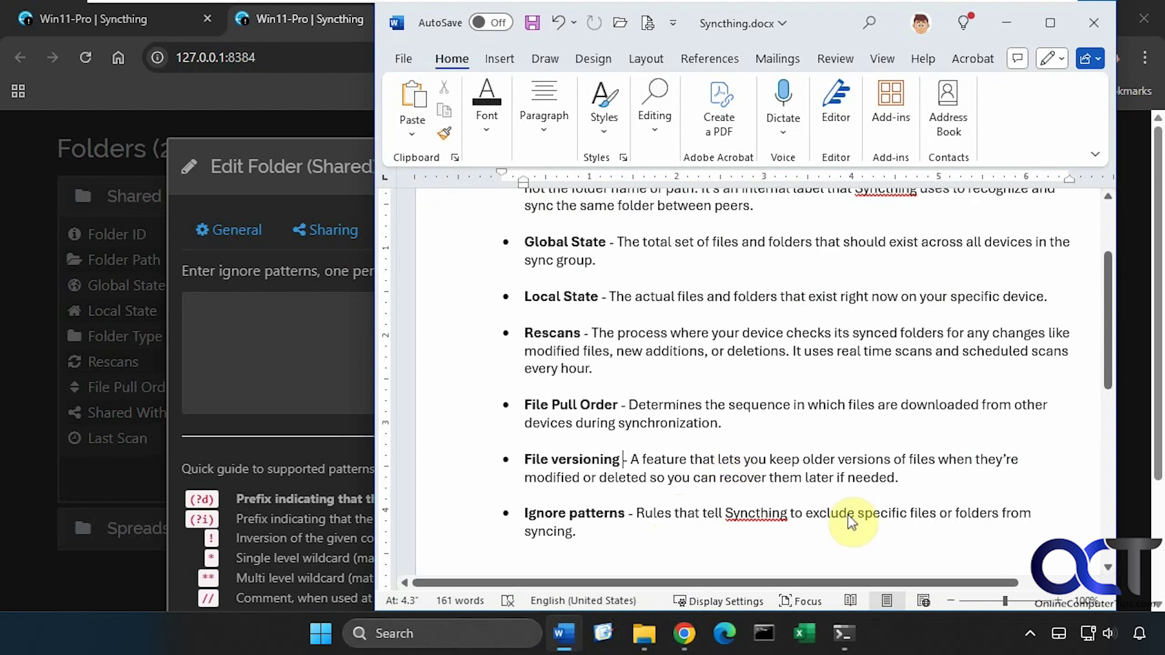
{"action": "left_click", "coordinate": [256, 354]}
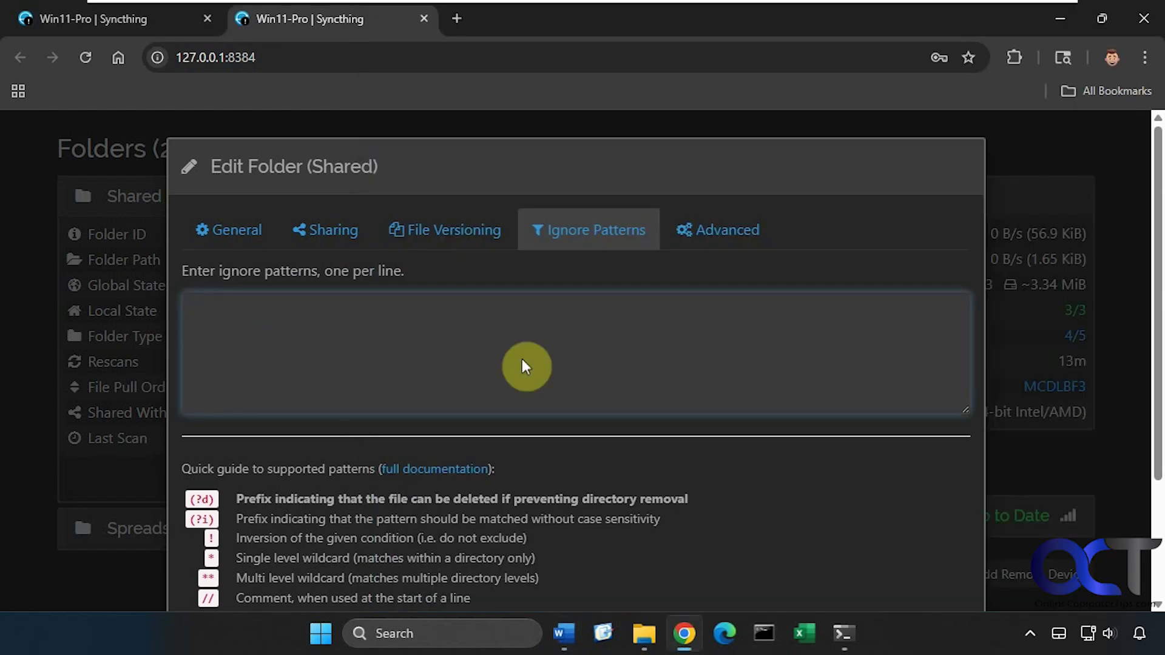
Review the Advanced options, keeping Random file pull order and Send & Receive folder type.
{"action": "left_click", "coordinate": [709, 248]}
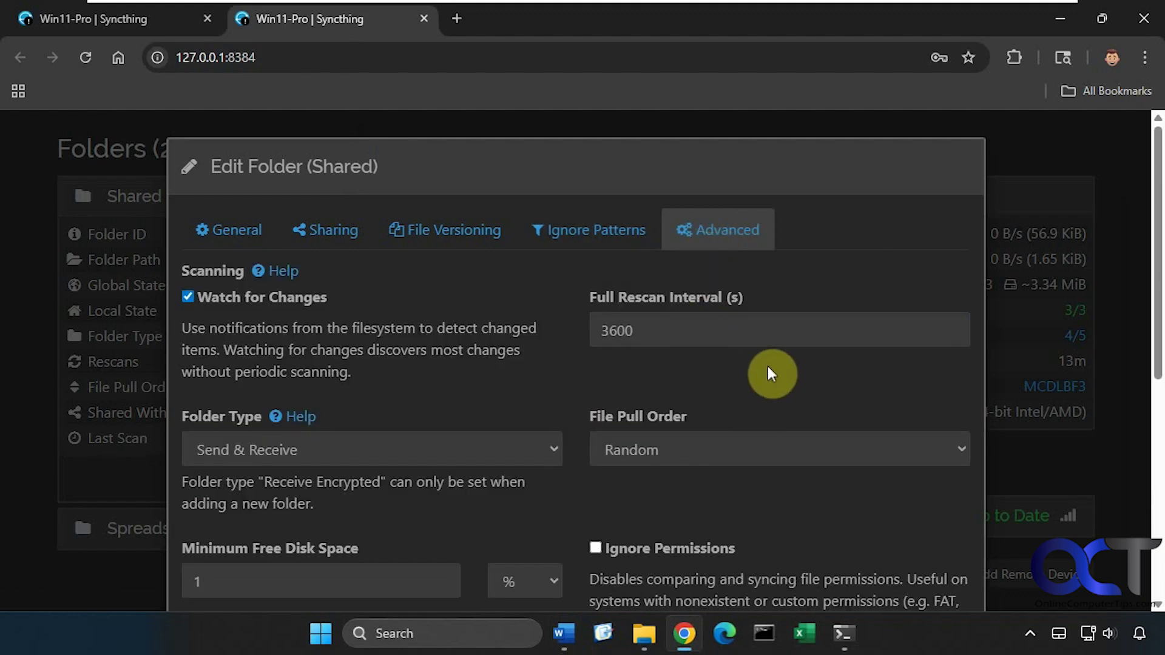
{"action": "left_click", "coordinate": [761, 445]}
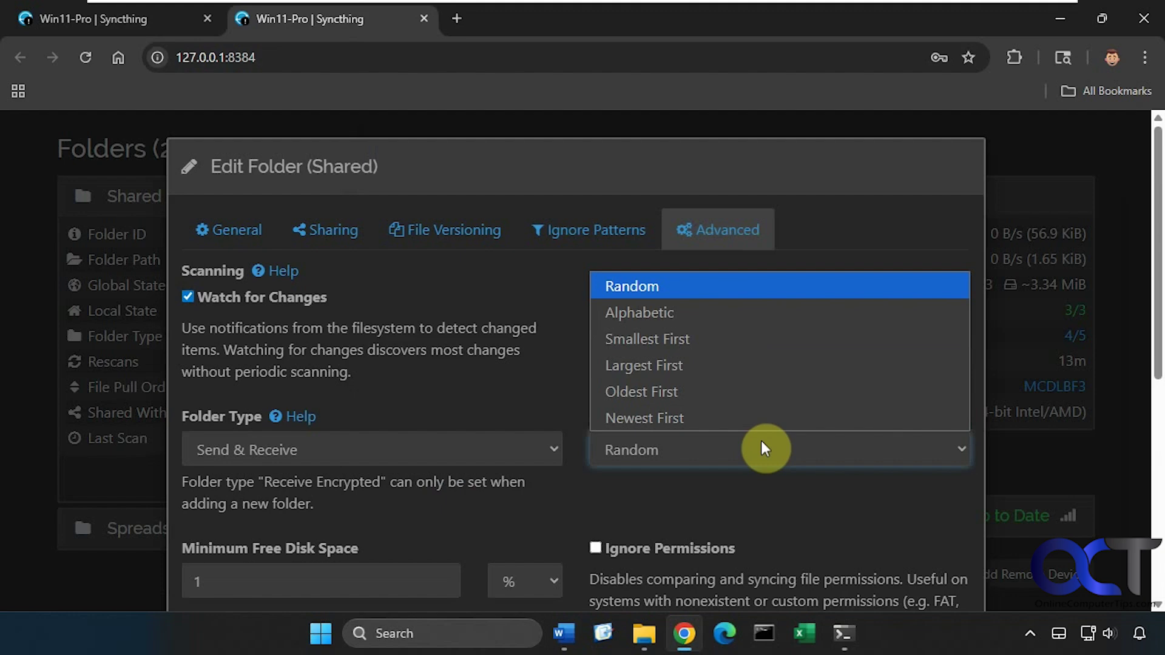
{"action": "left_click", "coordinate": [542, 399]}
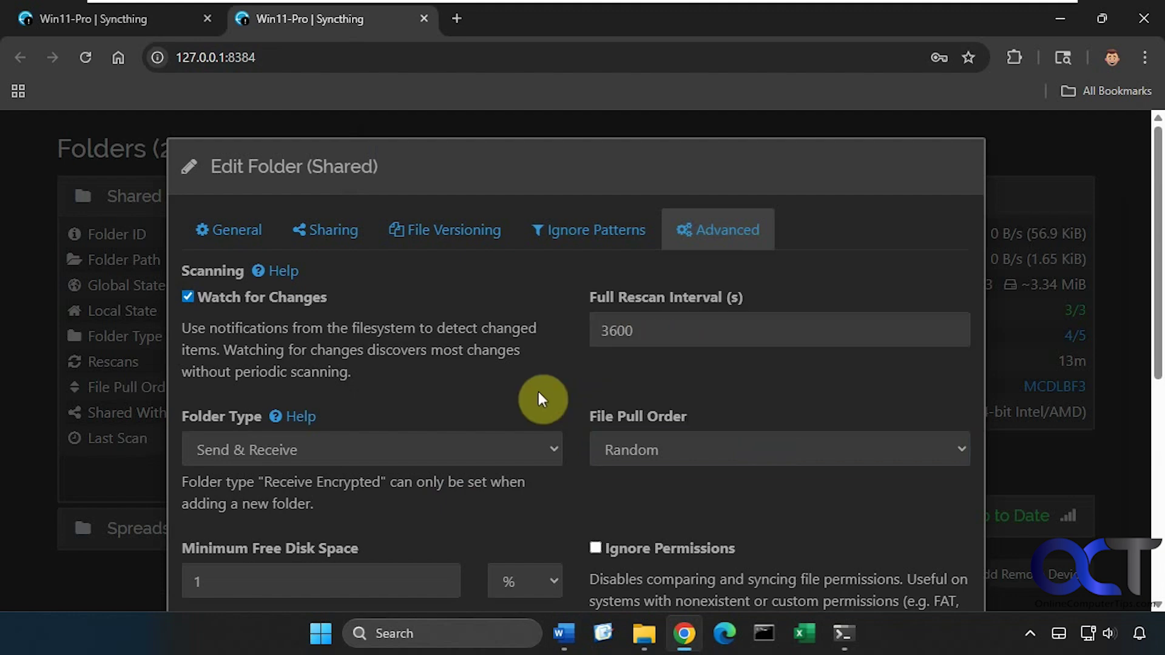
{"action": "left_click", "coordinate": [492, 447]}
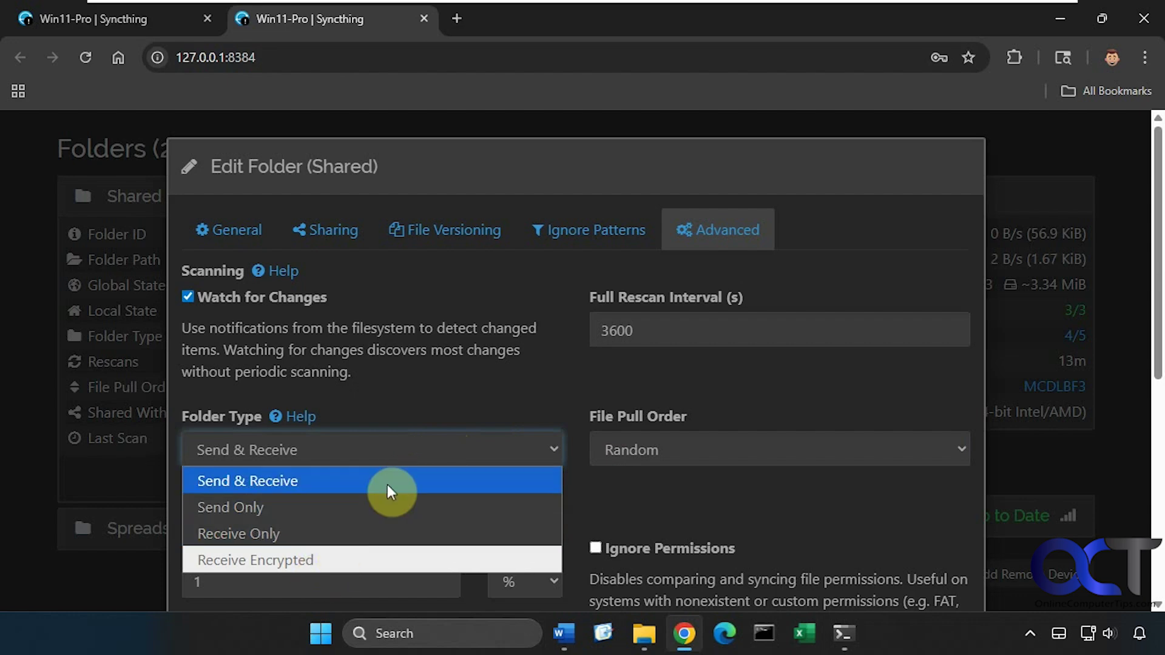
{"action": "left_click", "coordinate": [458, 390]}
Scroll through the remaining advanced options and close the folder settings without saving.
{"action": "scroll", "coordinate": [459, 393], "scroll_direction": "down", "scroll_amount": 3}
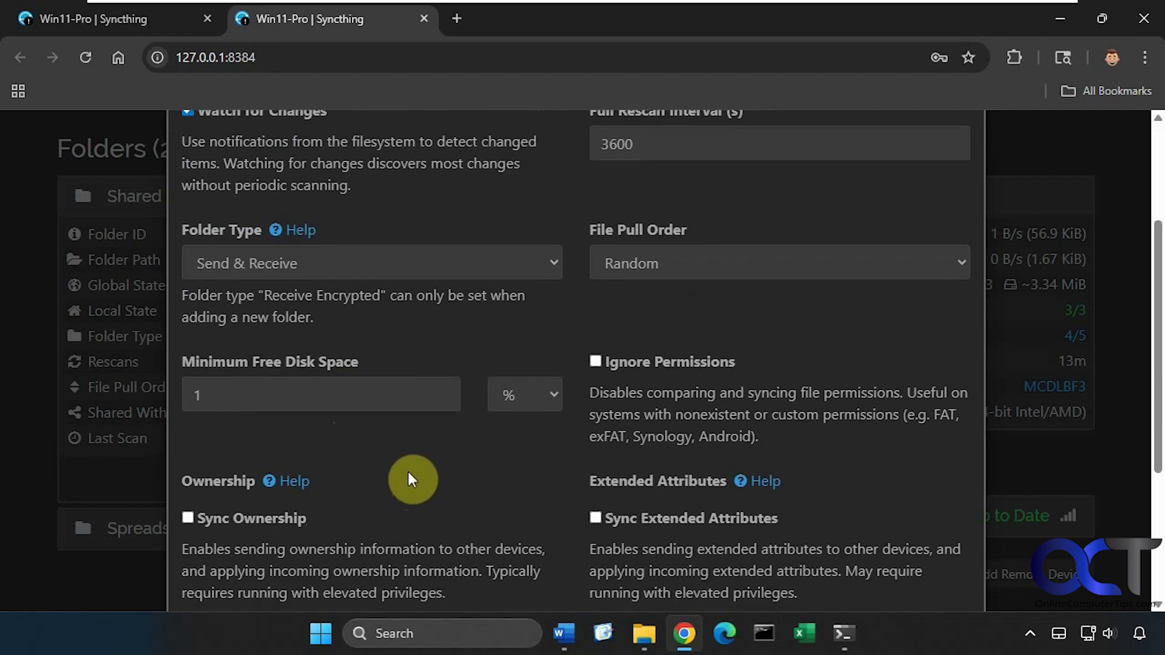
{"action": "scroll", "coordinate": [409, 473], "scroll_direction": "down", "scroll_amount": 3}
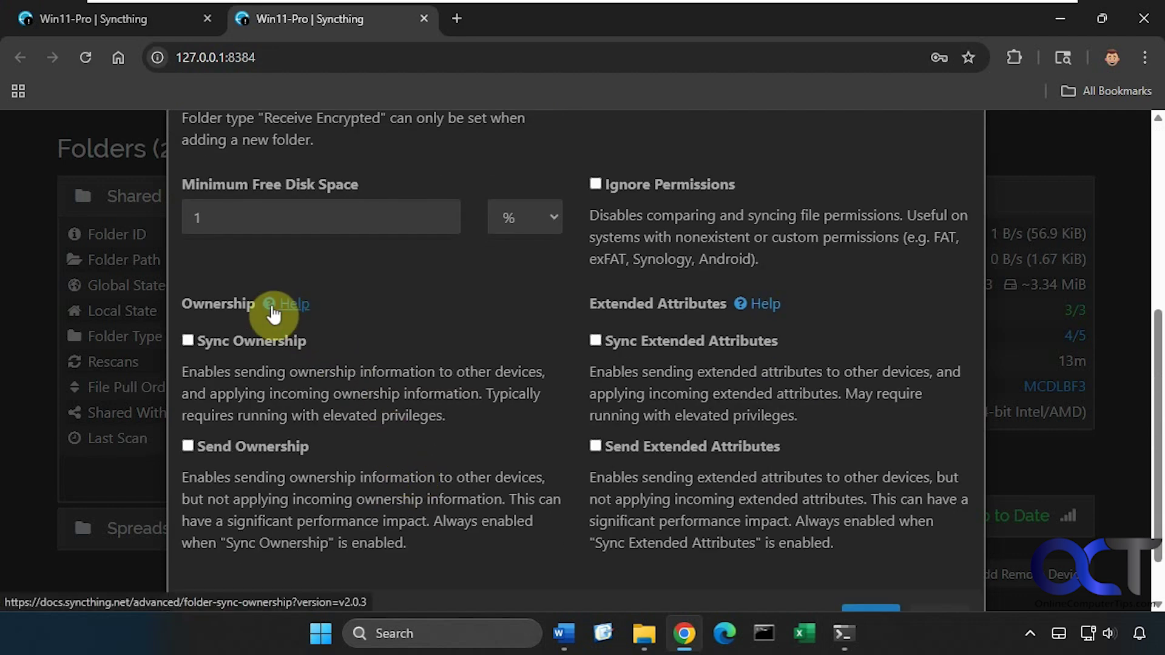
{"action": "scroll", "coordinate": [430, 321], "scroll_direction": "down", "scroll_amount": 1}
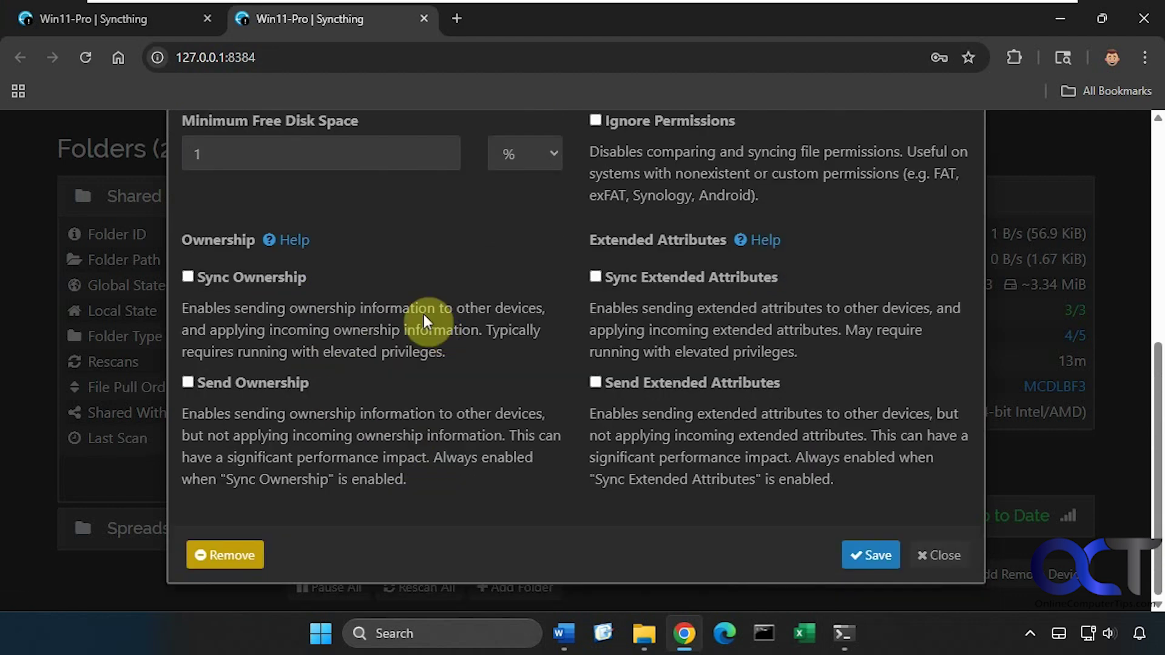
{"action": "left_click", "coordinate": [938, 555]}
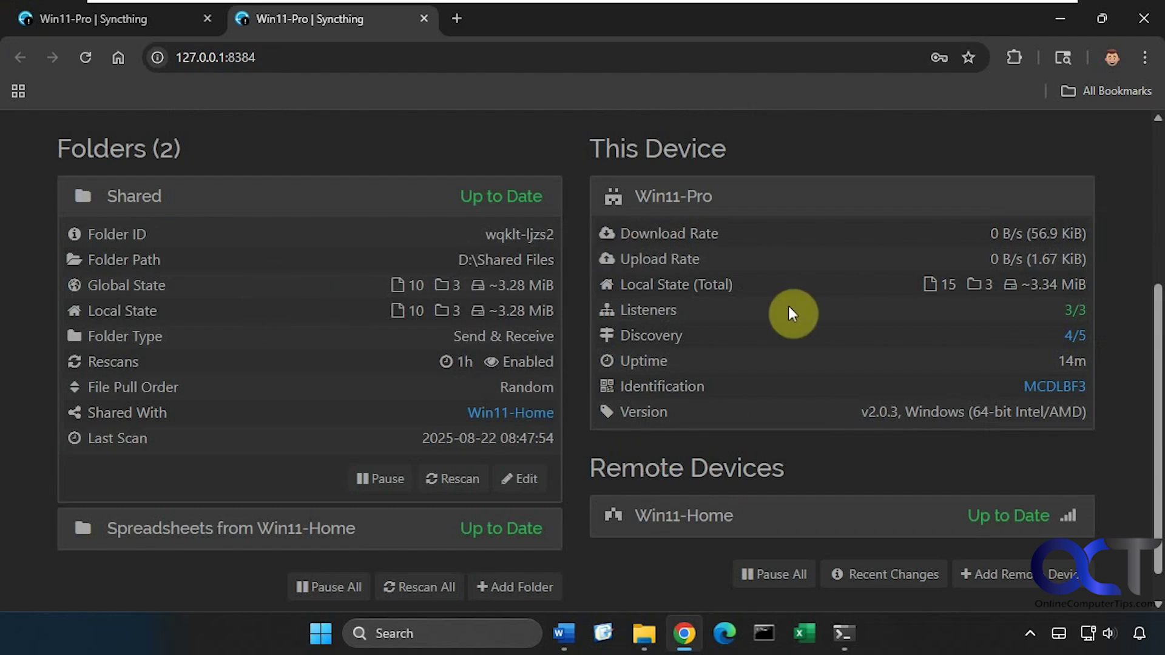
{"action": "scroll", "coordinate": [789, 308], "scroll_direction": "up", "scroll_amount": 5}
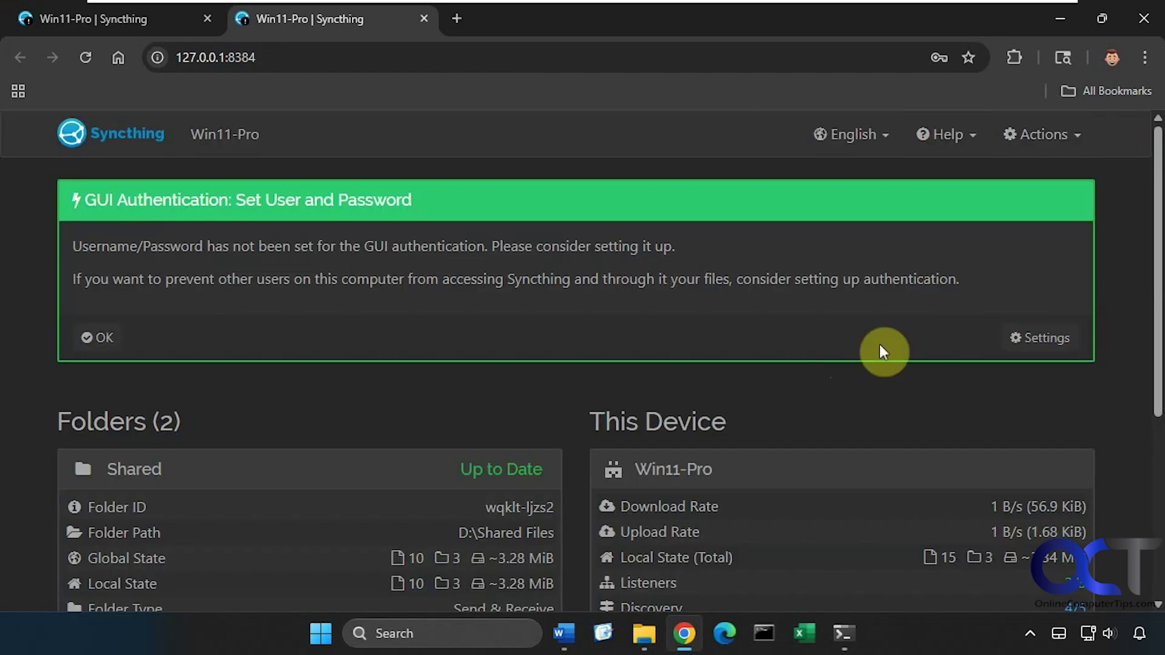
{"action": "left_click", "coordinate": [1036, 149]}
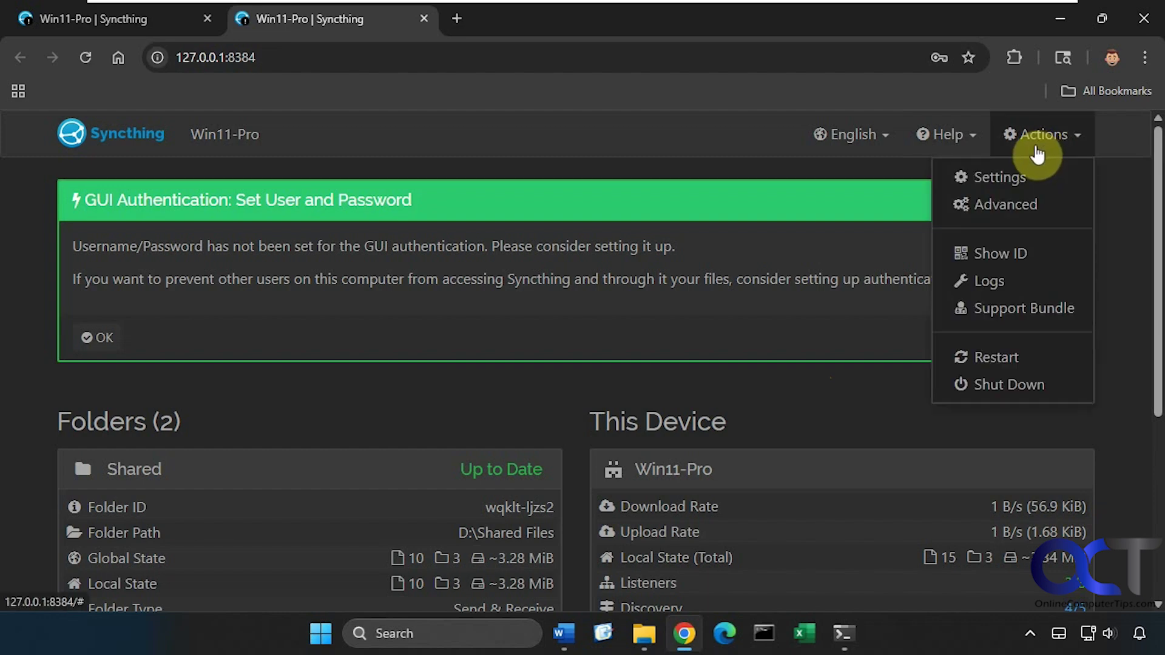
{"action": "left_click", "coordinate": [878, 394]}
{"action": "scroll", "coordinate": [910, 461], "scroll_direction": "down", "scroll_amount": 5}
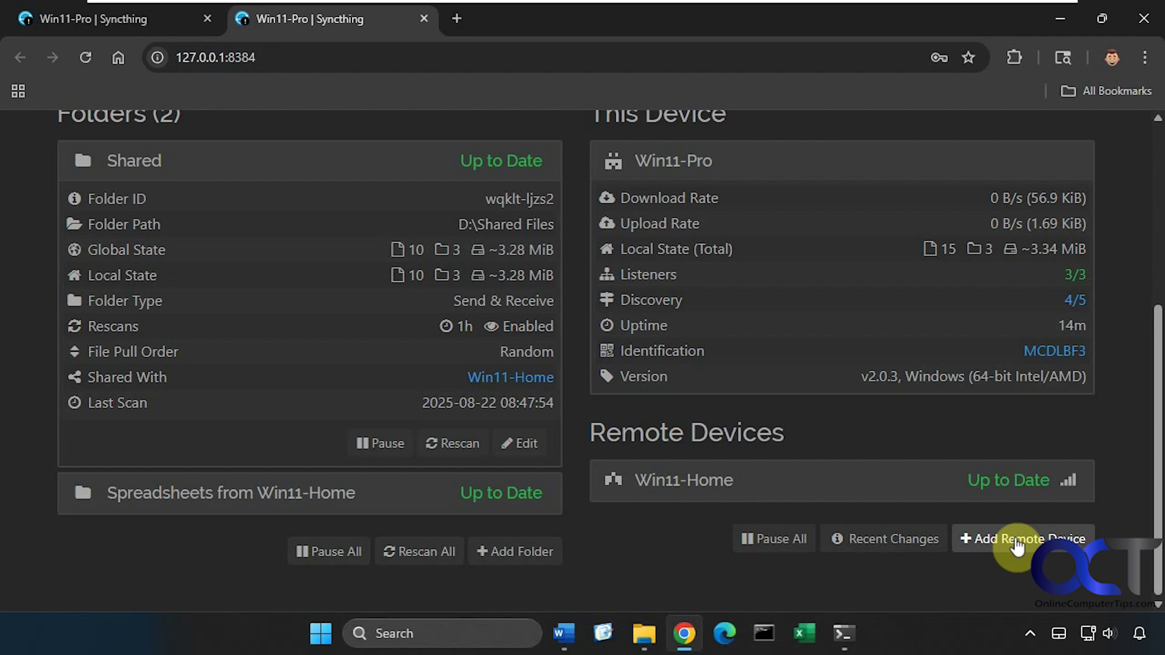
{"action": "left_click", "coordinate": [533, 553]}
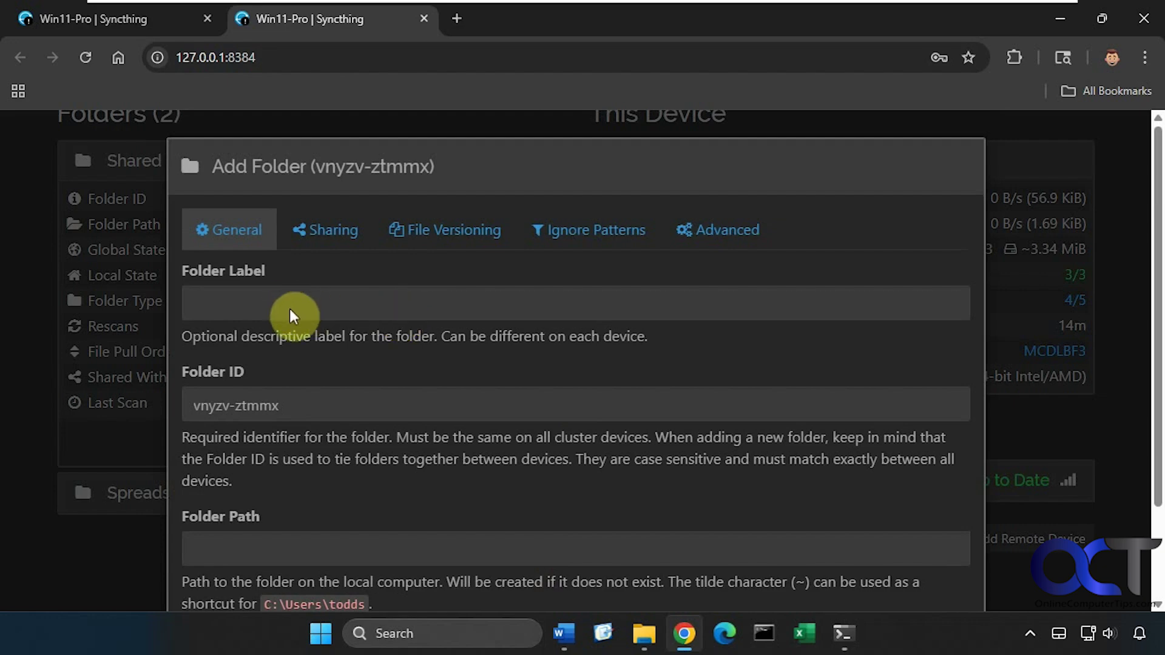
{"action": "scroll", "coordinate": [289, 405], "scroll_direction": "down", "scroll_amount": 2}
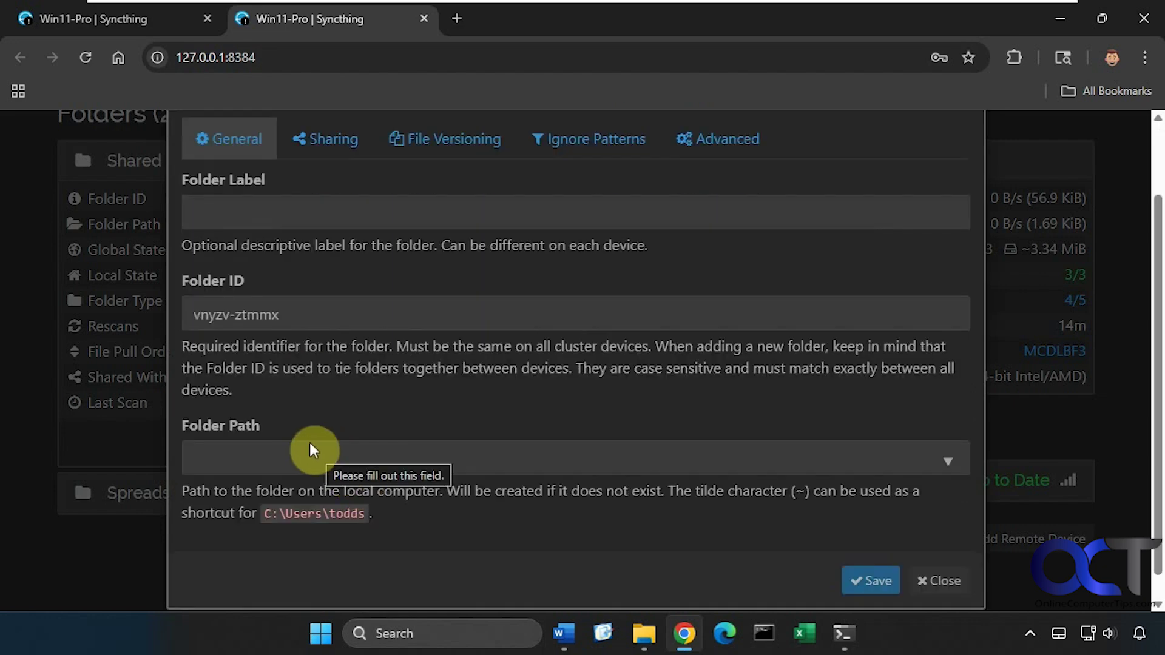
{"action": "left_click", "coordinate": [333, 140]}
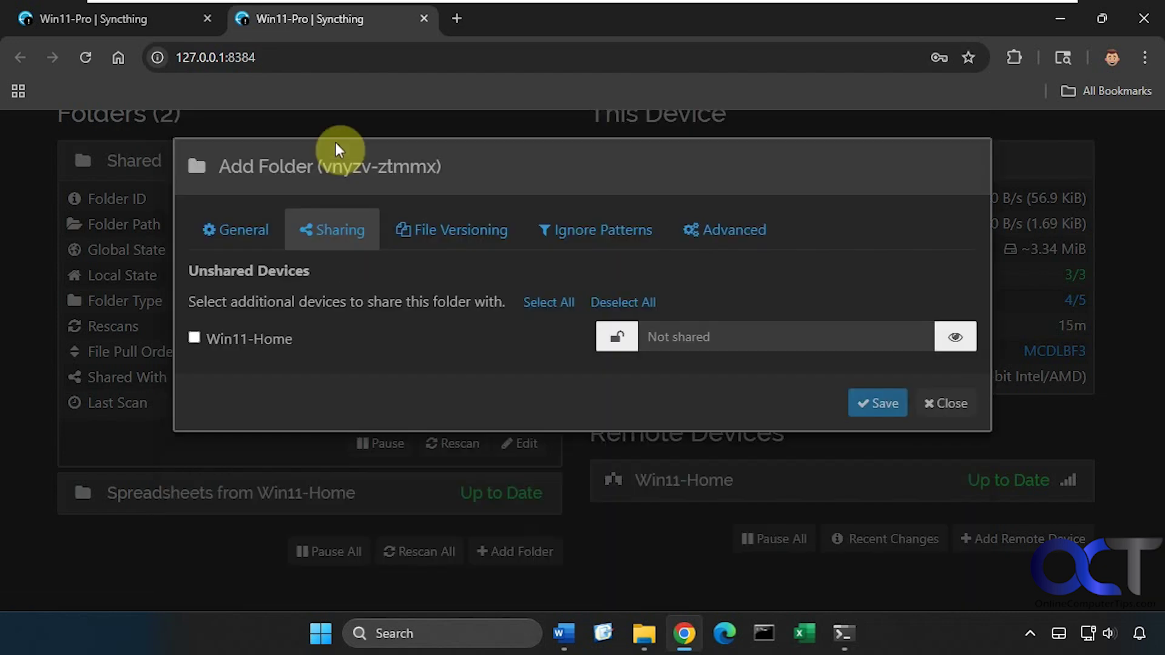
{"action": "left_click", "coordinate": [933, 408]}
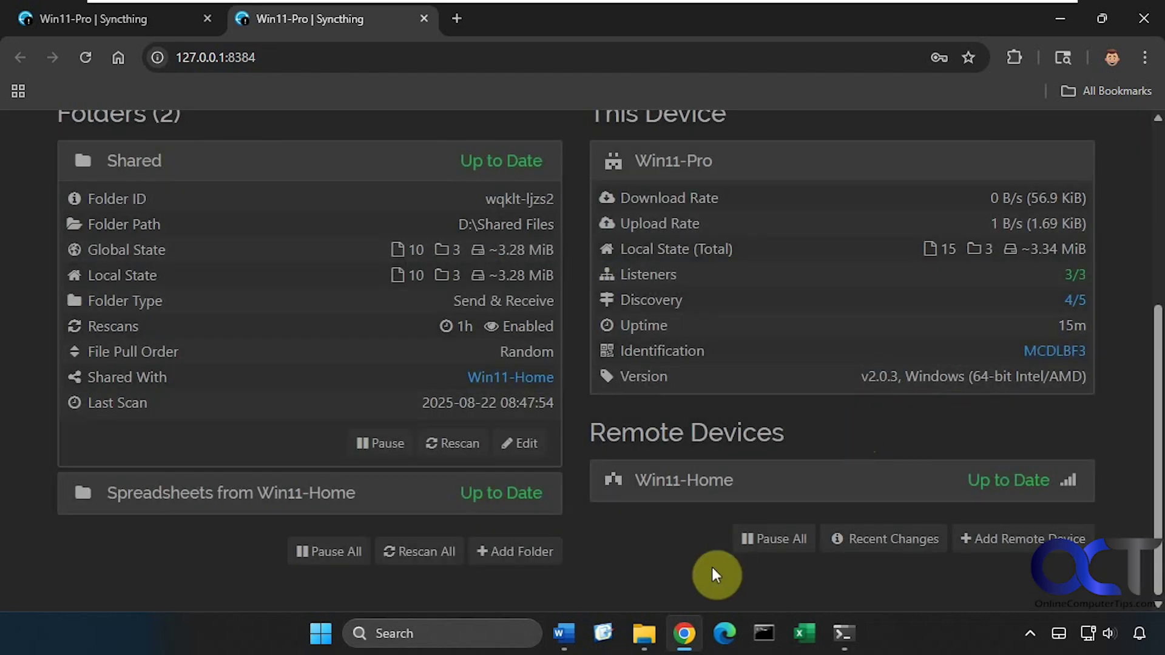
{"action": "left_click", "coordinate": [521, 445]}
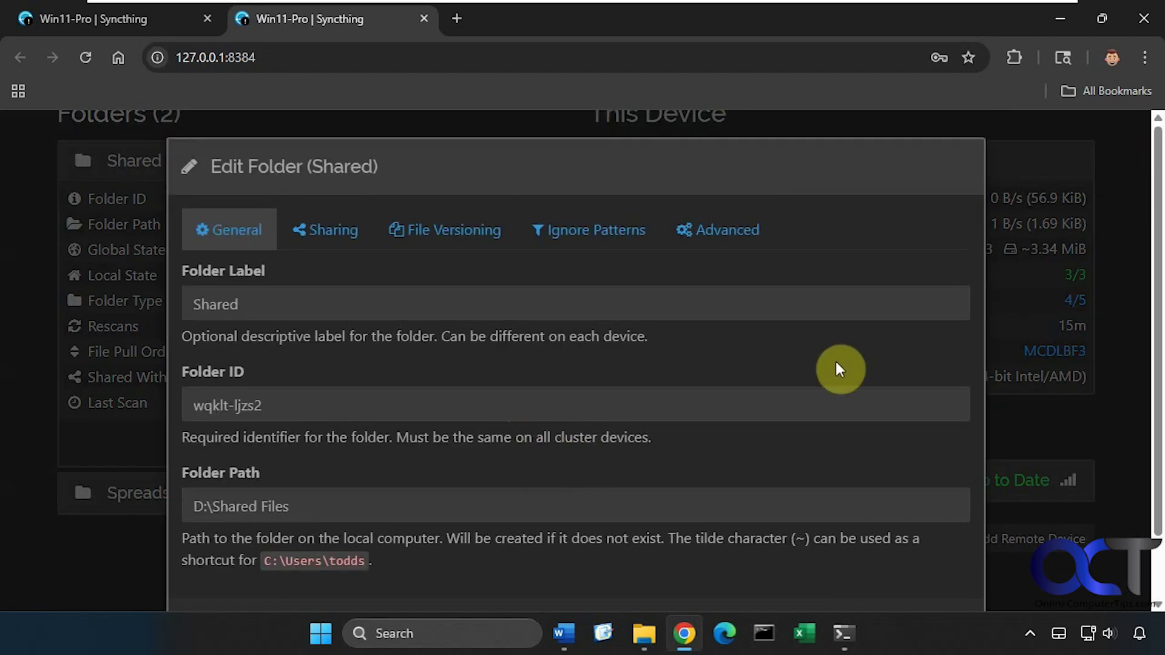
{"action": "scroll", "coordinate": [836, 364], "scroll_direction": "down", "scroll_amount": 1}
{"action": "left_click", "coordinate": [934, 553]}
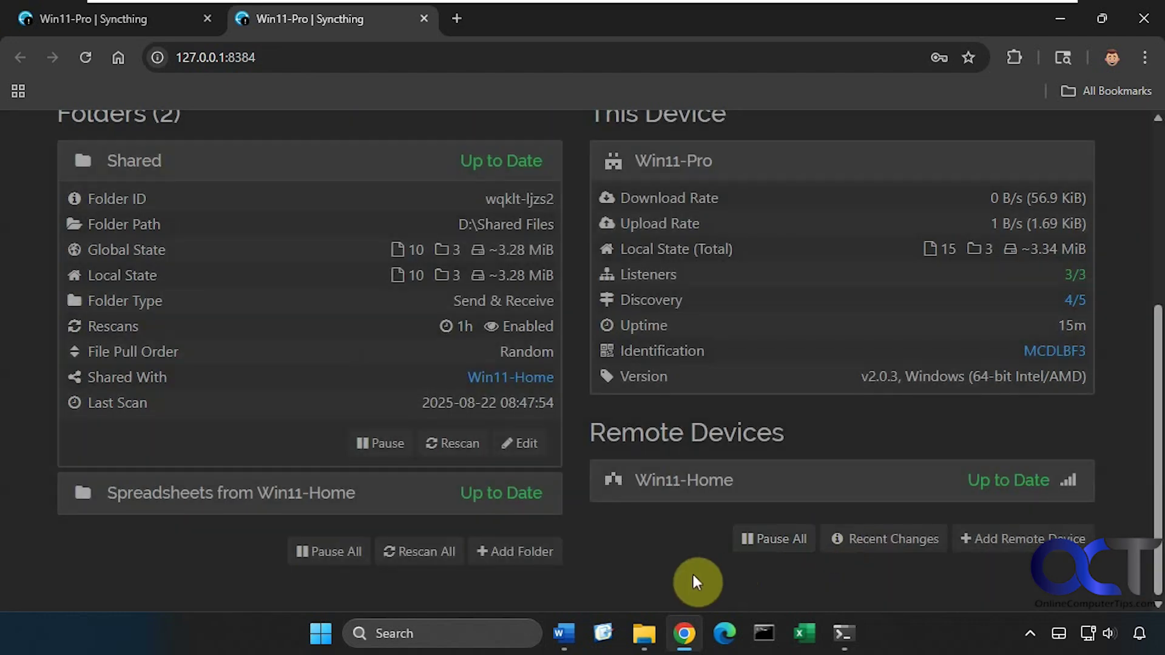